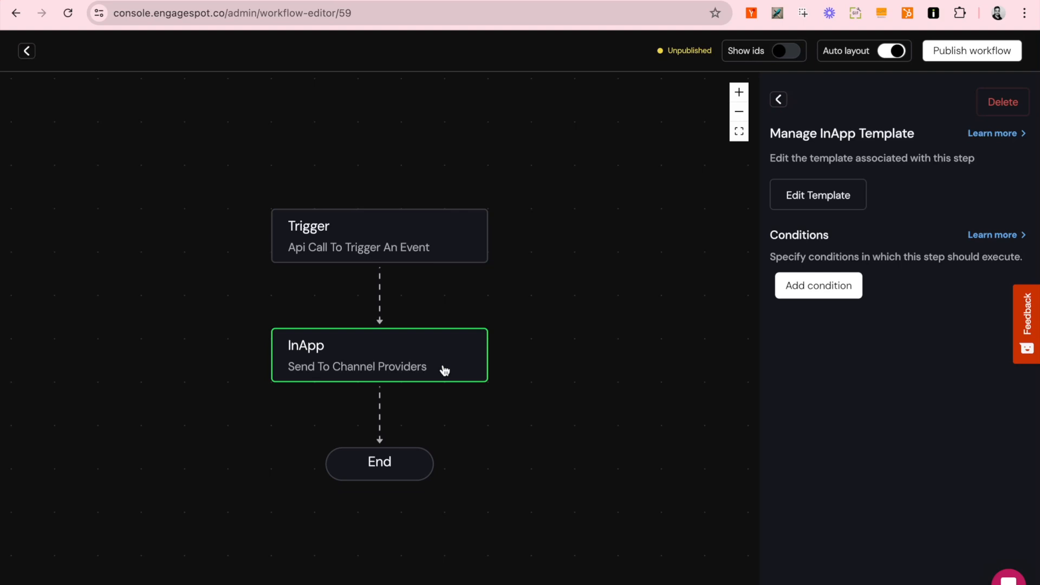
Step: Give the in-app template the Accept/Reject layout with Confirm and Reschedule buttons
{"action": "left_click", "coordinate": [824, 196]}
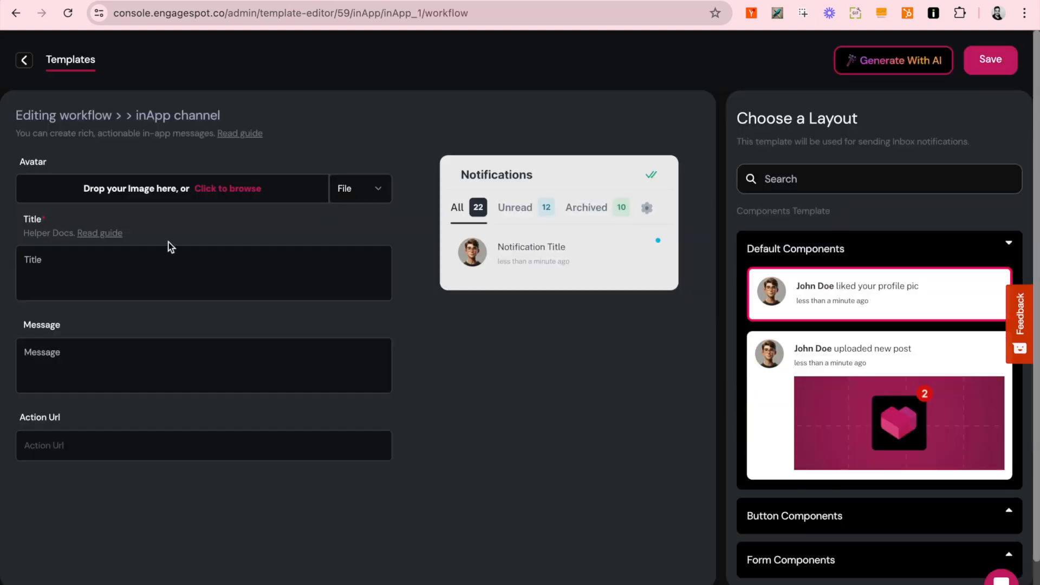
{"action": "left_click", "coordinate": [113, 270]}
{"action": "scroll", "coordinate": [812, 325], "scroll_direction": "down", "scroll_amount": 6}
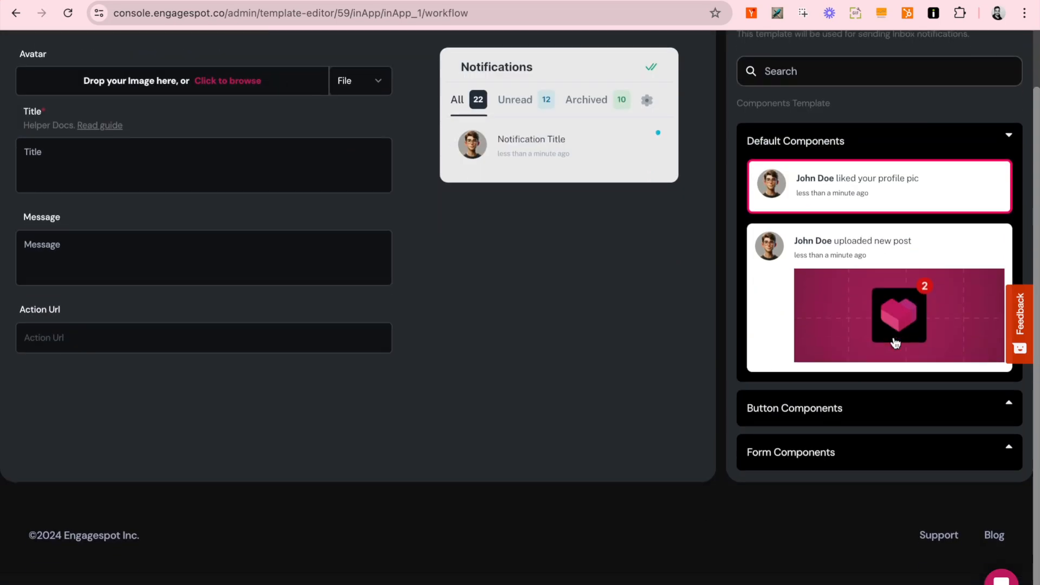
{"action": "left_click", "coordinate": [896, 262]}
{"action": "scroll", "coordinate": [898, 269], "scroll_direction": "down", "scroll_amount": 3}
{"action": "scroll", "coordinate": [899, 272], "scroll_direction": "up", "scroll_amount": 4}
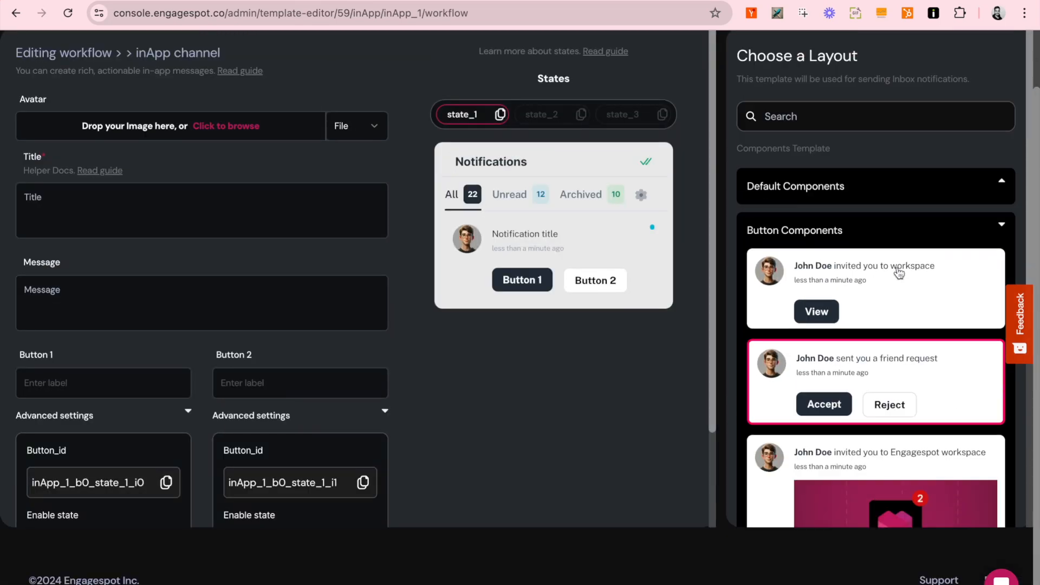
{"action": "left_click", "coordinate": [976, 232]}
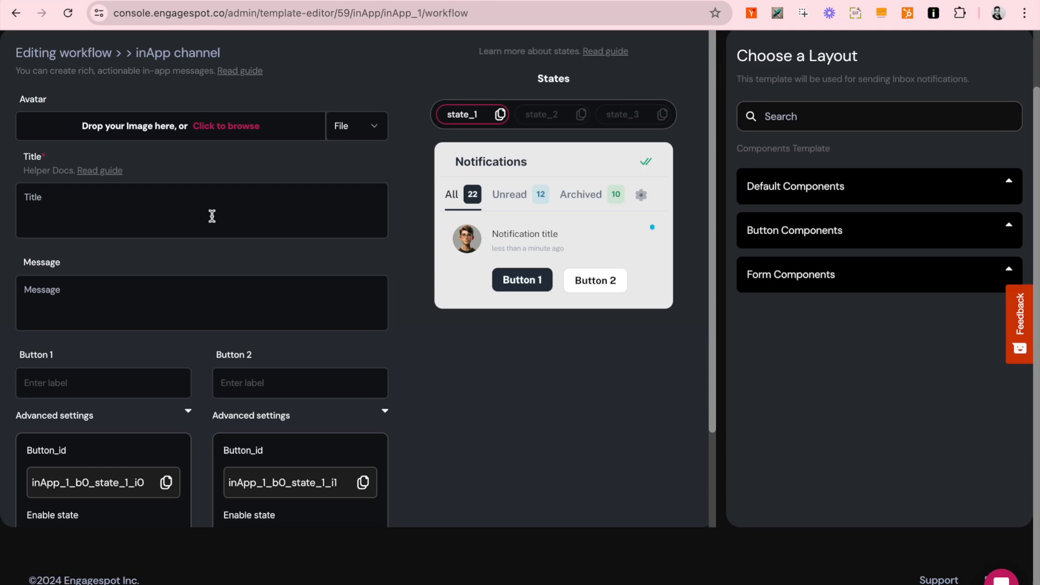
Step: Set the title to 'Hey {{data.name}}, You have an appointment with {{data.doctorName}} on {{data.dateTime}}' and save
{"action": "left_click", "coordinate": [212, 215]}
{"action": "type", "text": "Hey {{data.name}}, You have an appointment with {{data.doctorName}} on {{data.dateTime}}"}
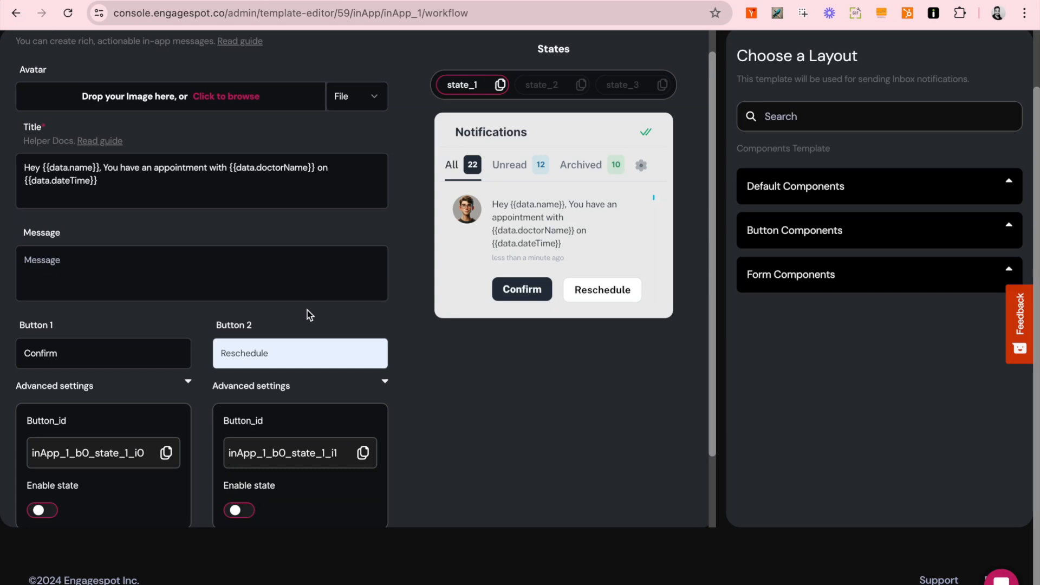
{"action": "scroll", "coordinate": [307, 314], "scroll_direction": "up", "scroll_amount": 3}
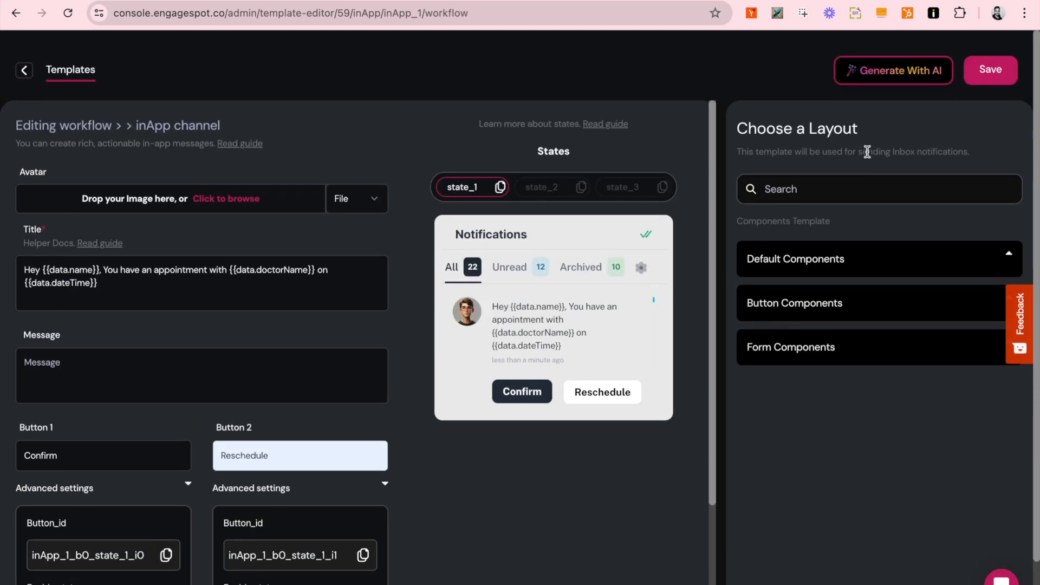
{"action": "left_click", "coordinate": [999, 59]}
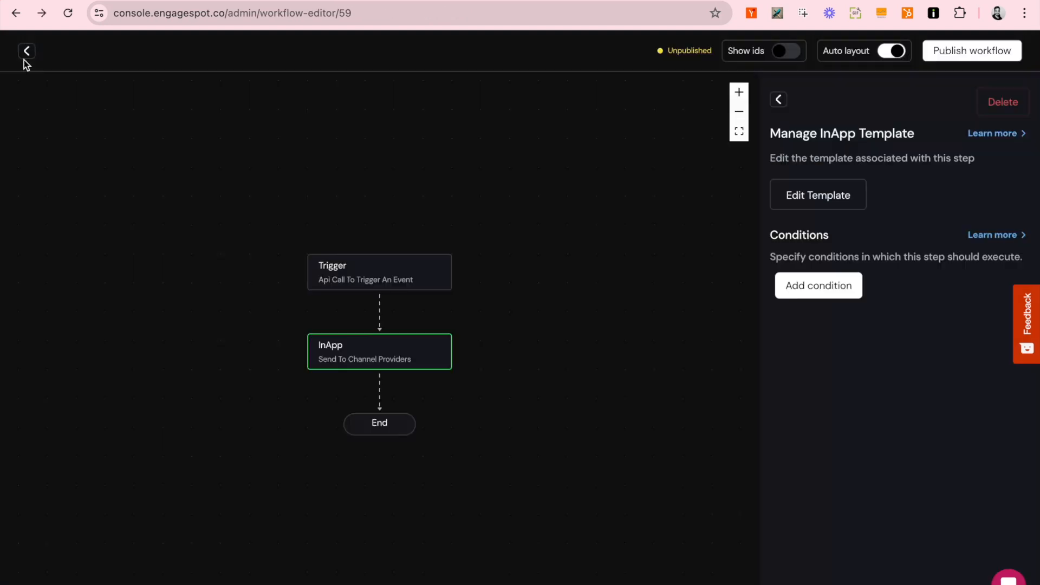
Step: Publish workflow test1 after reviewing its changes, then go to the Compose page
{"action": "left_click", "coordinate": [25, 60]}
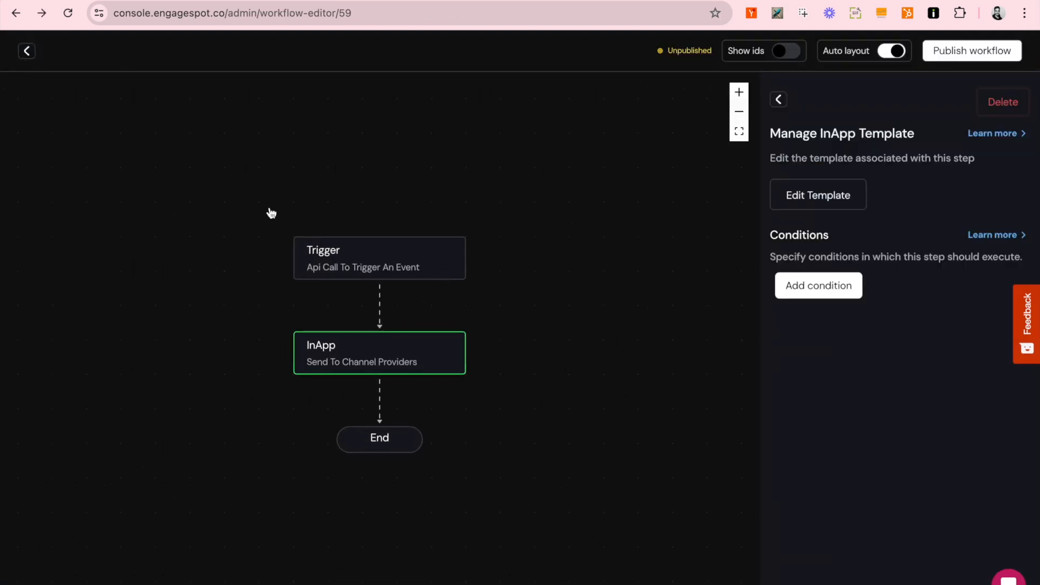
{"action": "left_click", "coordinate": [604, 404]}
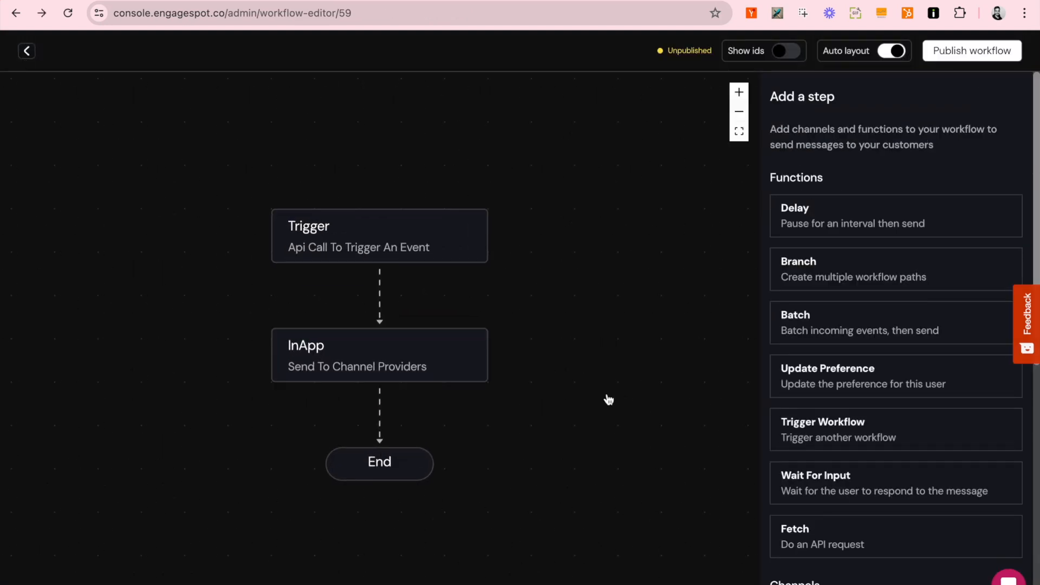
{"action": "left_click", "coordinate": [952, 58]}
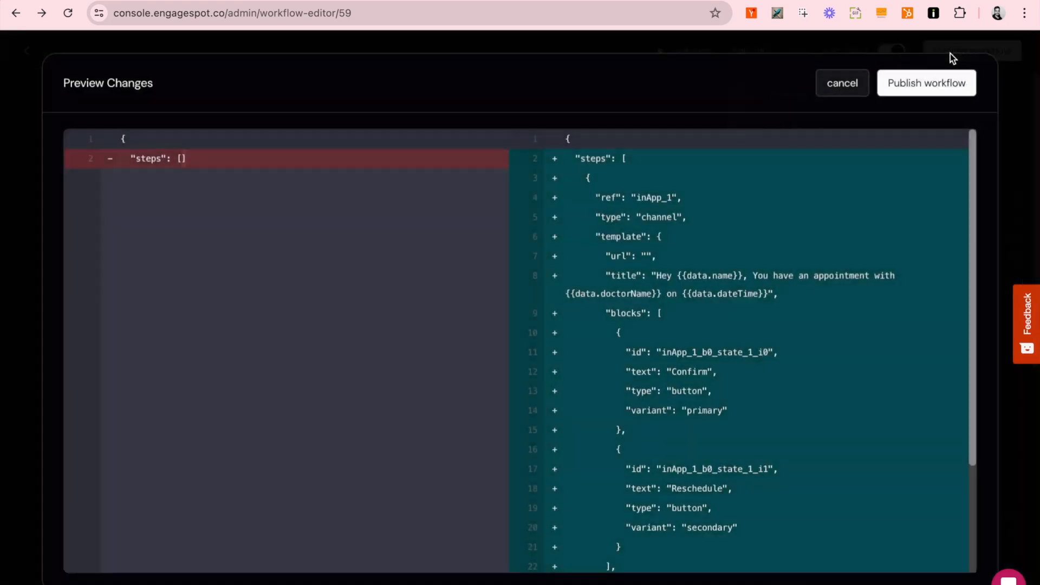
{"action": "left_click", "coordinate": [939, 88]}
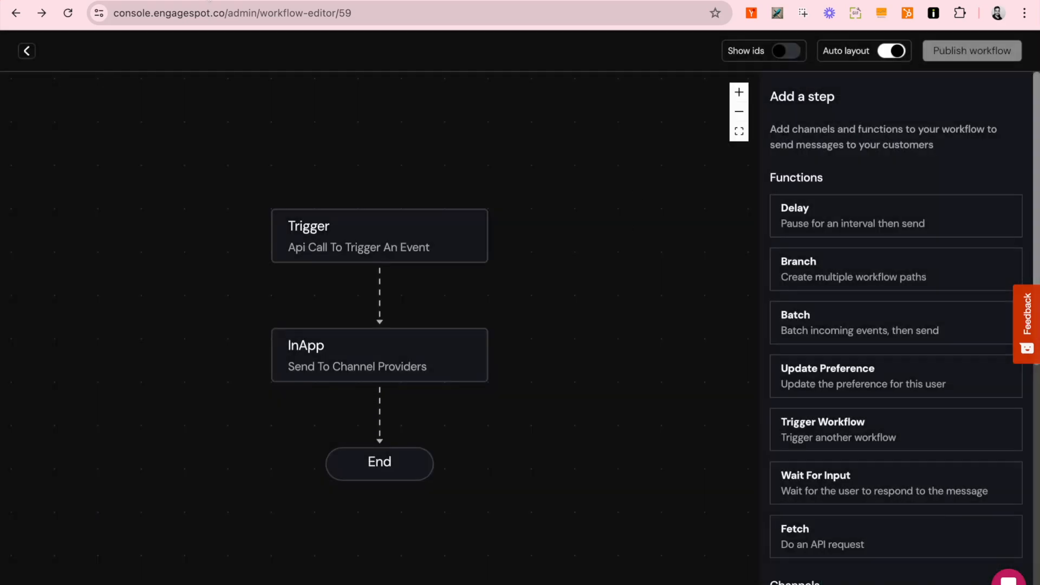
{"action": "left_click", "coordinate": [227, 1]}
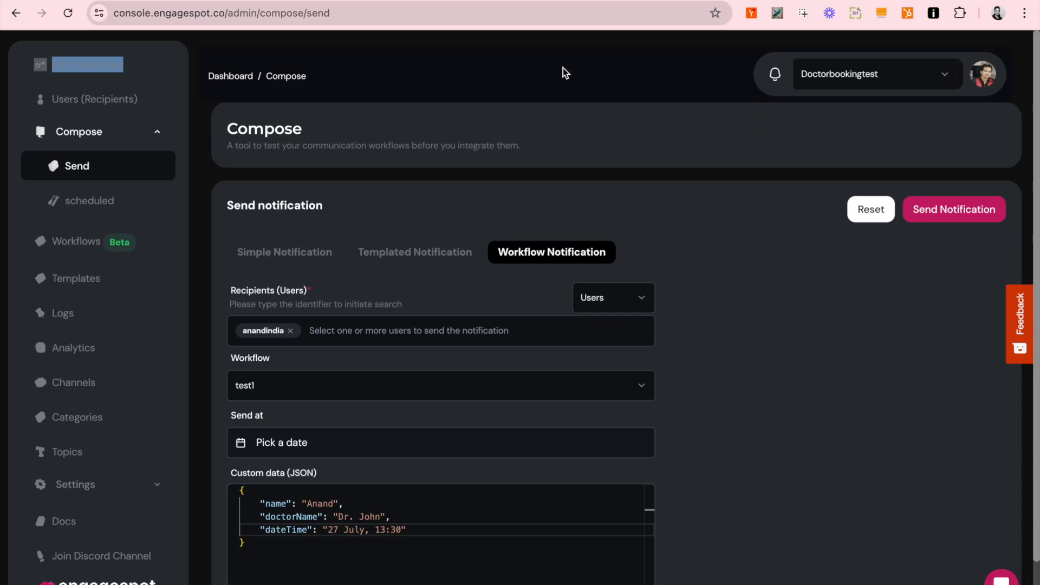
Step: Confirm the CRM.AI demo app's notification inbox is still empty
{"action": "left_click", "coordinate": [698, 1]}
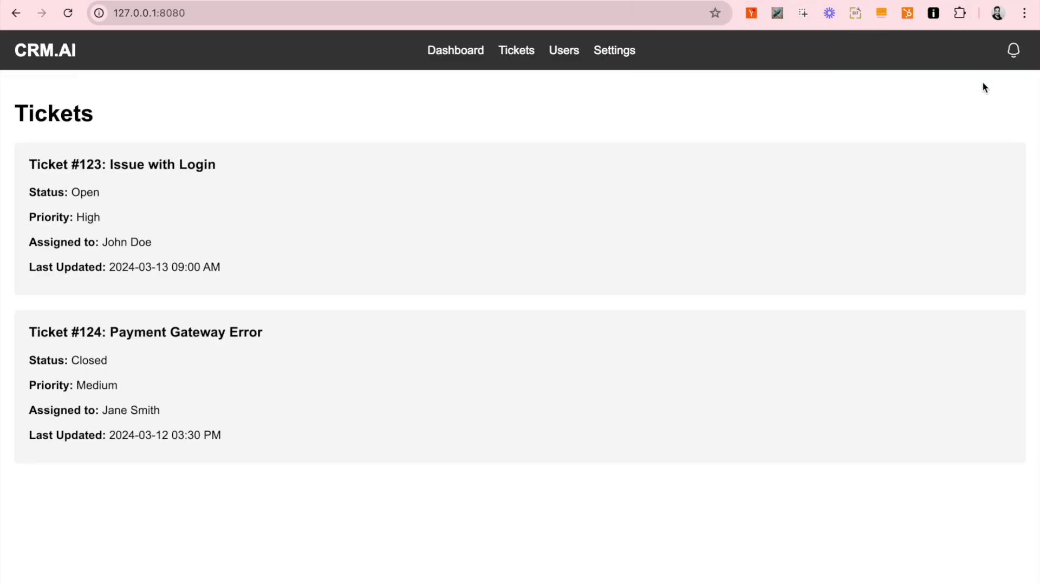
{"action": "left_click", "coordinate": [1014, 53]}
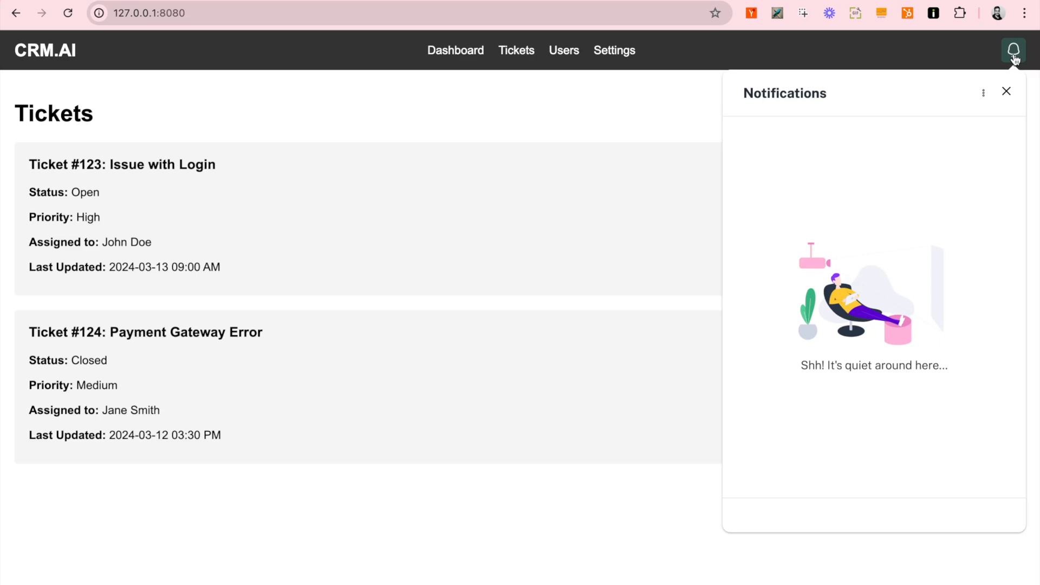
{"action": "left_click", "coordinate": [1014, 53]}
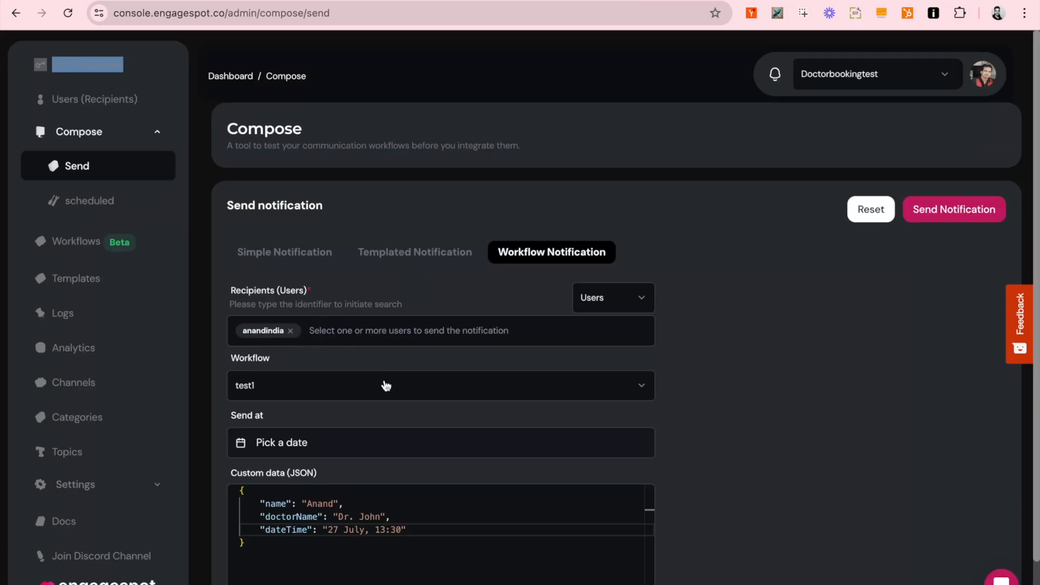
Step: Send the AppointmentConfirmation workflow with its name, doctor and date custom data
{"action": "left_click", "coordinate": [311, 394]}
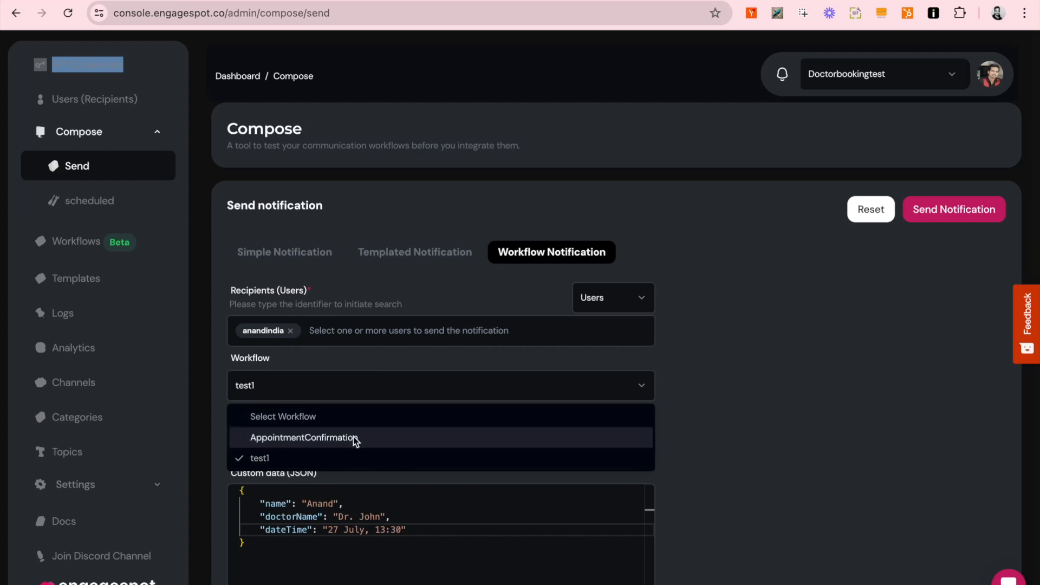
{"action": "left_click", "coordinate": [355, 440]}
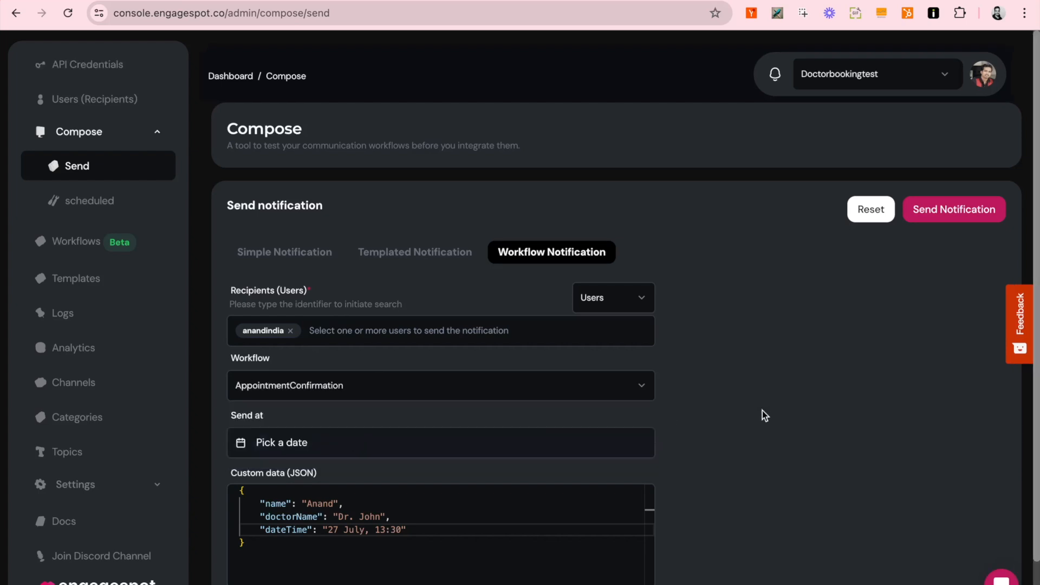
{"action": "left_click_drag", "start_coordinate": [239, 489], "coordinate": [270, 540]}
{"action": "left_click", "coordinate": [269, 541]}
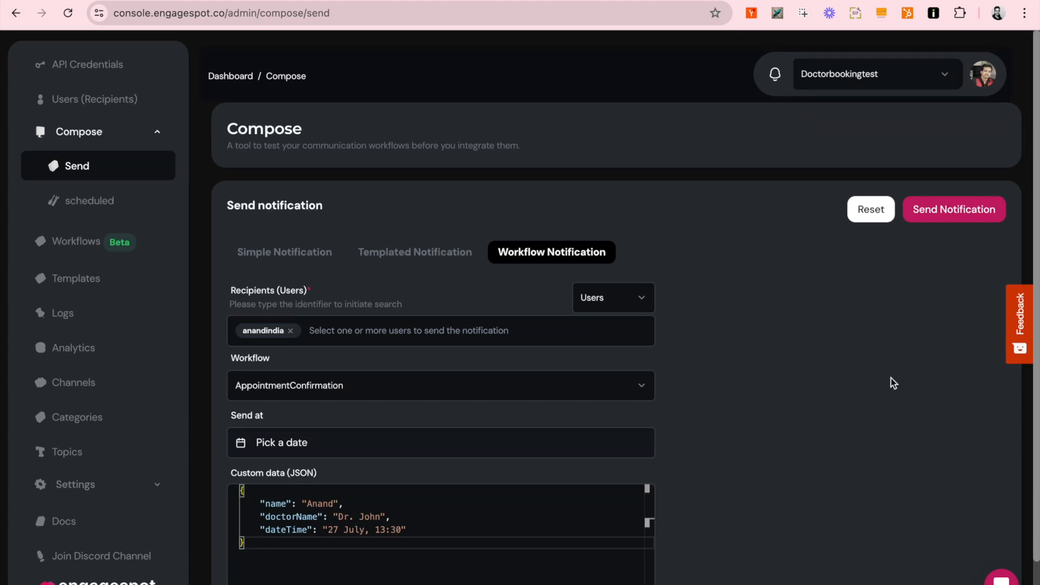
{"action": "left_click", "coordinate": [933, 210]}
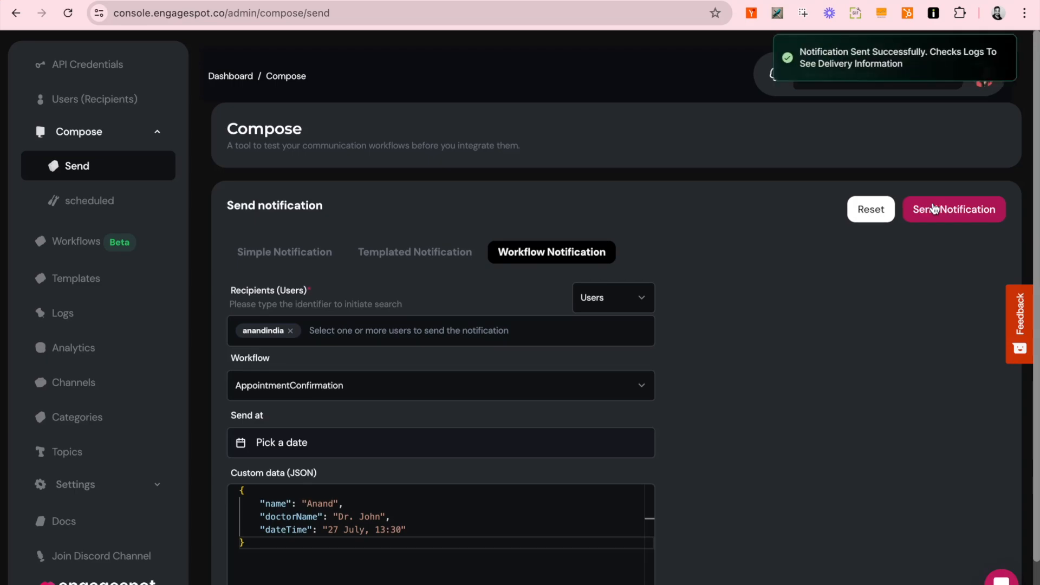
Step: View the Dr. John appointment notification for 27 July in the CRM.AI inbox
{"action": "left_click", "coordinate": [698, 0]}
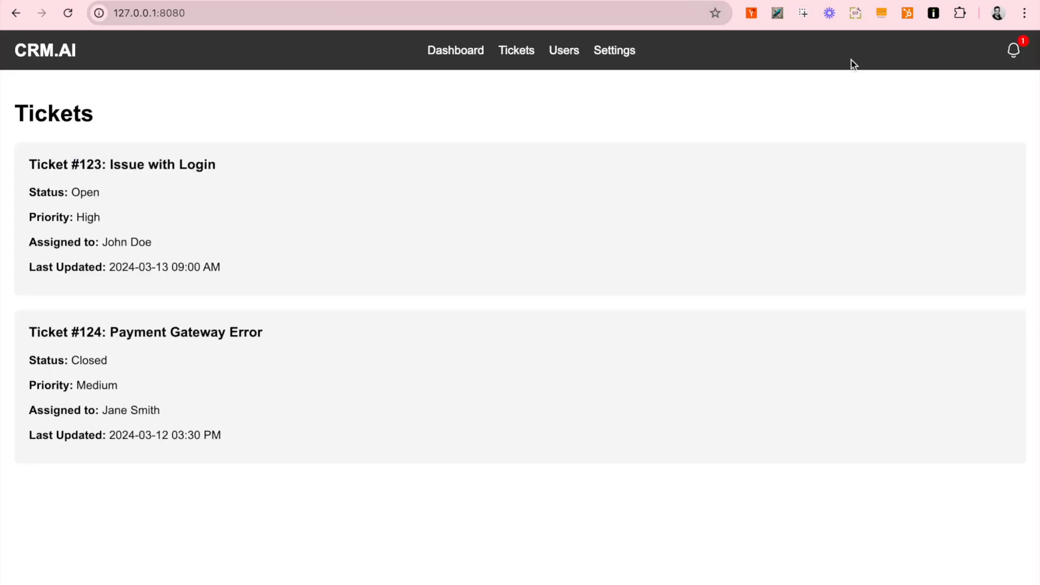
{"action": "left_click", "coordinate": [1014, 51]}
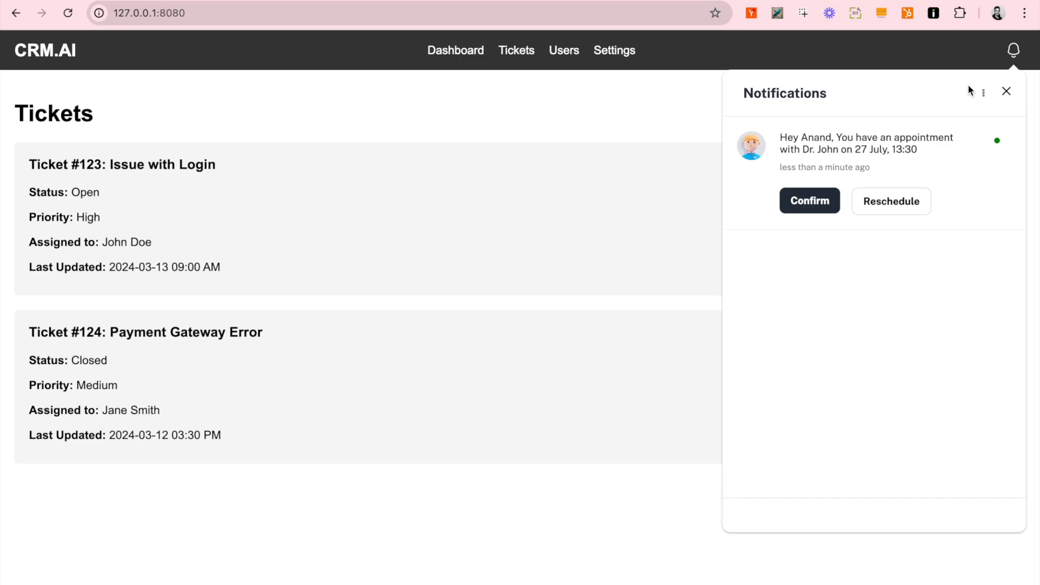
{"action": "left_click", "coordinate": [1014, 50]}
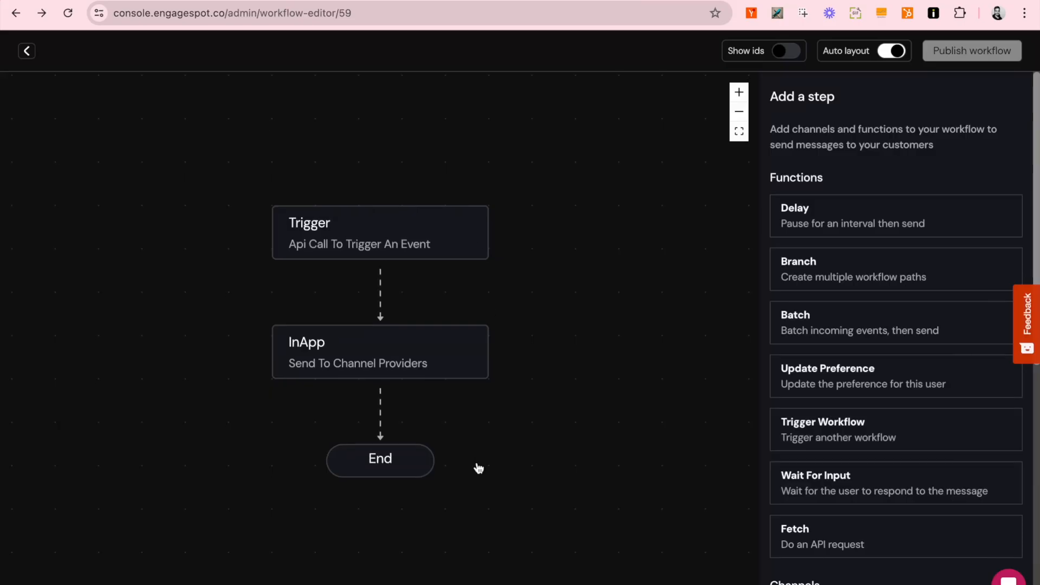
Step: Insert a Delay step below InApp and change its interval from 5 to 10 seconds
{"action": "scroll", "coordinate": [864, 359], "scroll_direction": "down", "scroll_amount": 7}
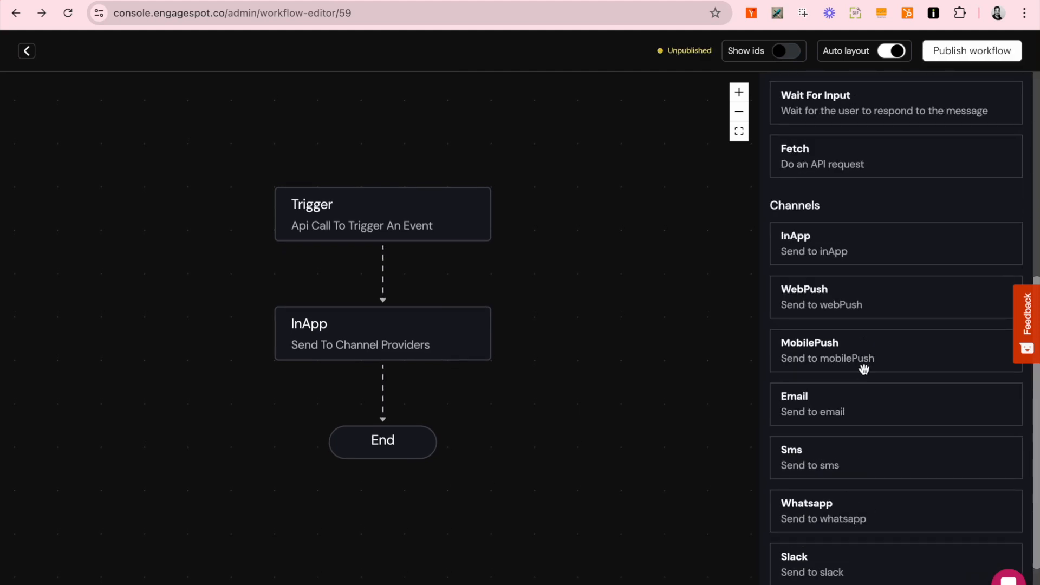
{"action": "scroll", "coordinate": [864, 368], "scroll_direction": "up", "scroll_amount": 4}
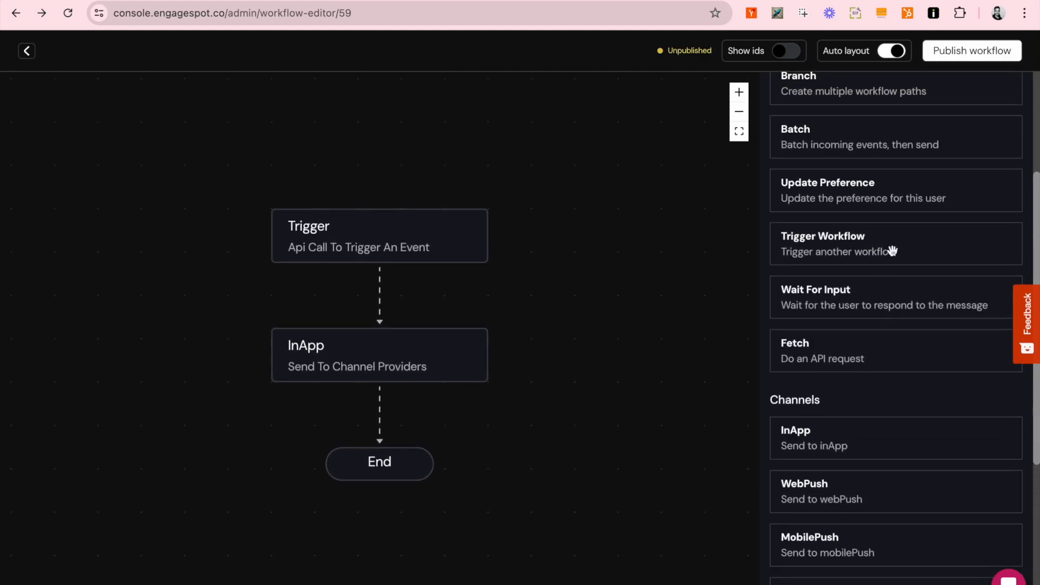
{"action": "scroll", "coordinate": [892, 251], "scroll_direction": "up", "scroll_amount": 3}
{"action": "left_click_drag", "start_coordinate": [845, 193], "coordinate": [435, 432]}
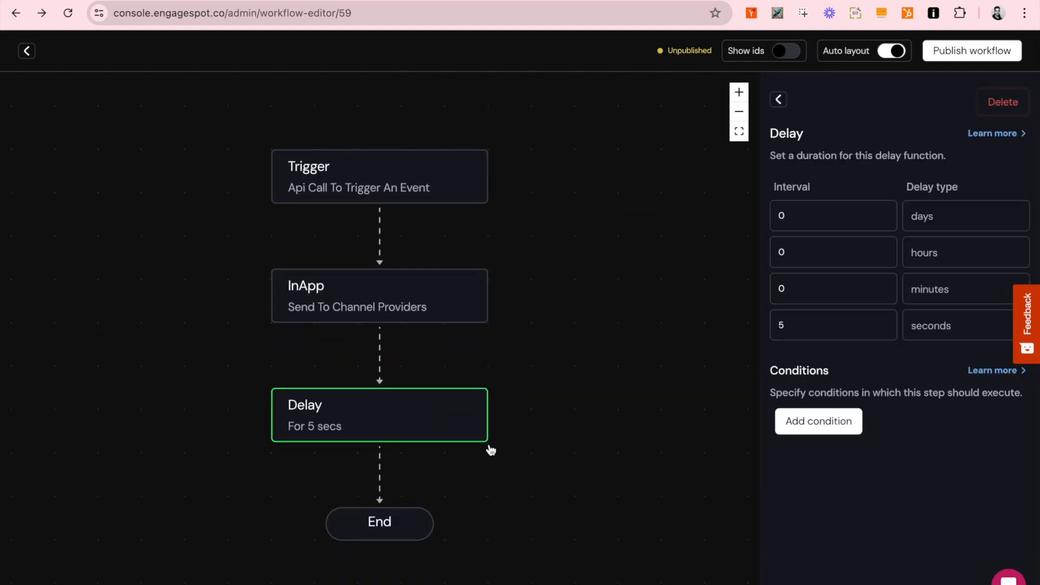
{"action": "double_click", "coordinate": [804, 321]}
{"action": "type", "text": "10"}
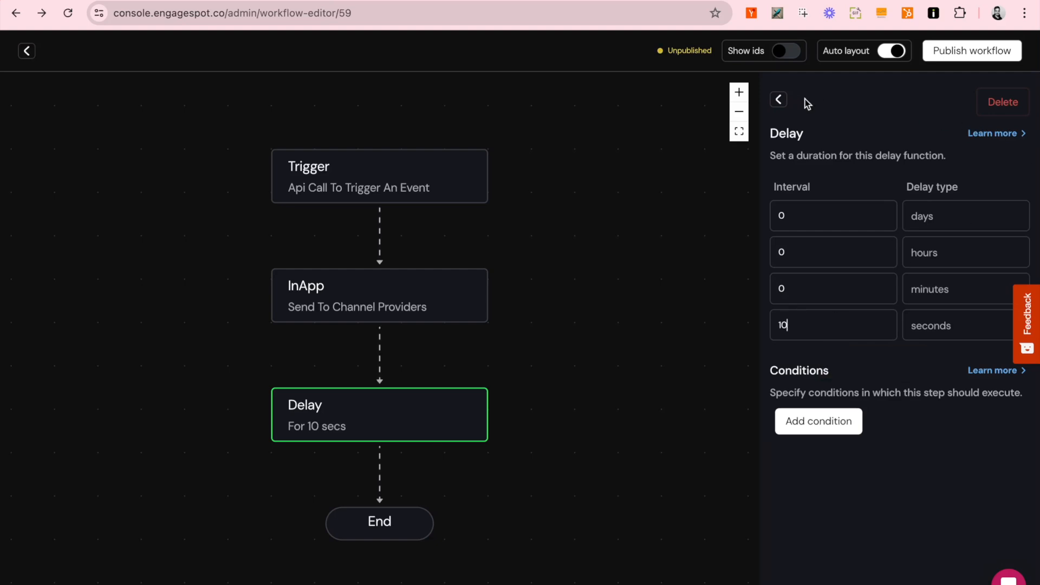
{"action": "left_click", "coordinate": [779, 100]}
{"action": "scroll", "coordinate": [845, 299], "scroll_direction": "down", "scroll_amount": 2}
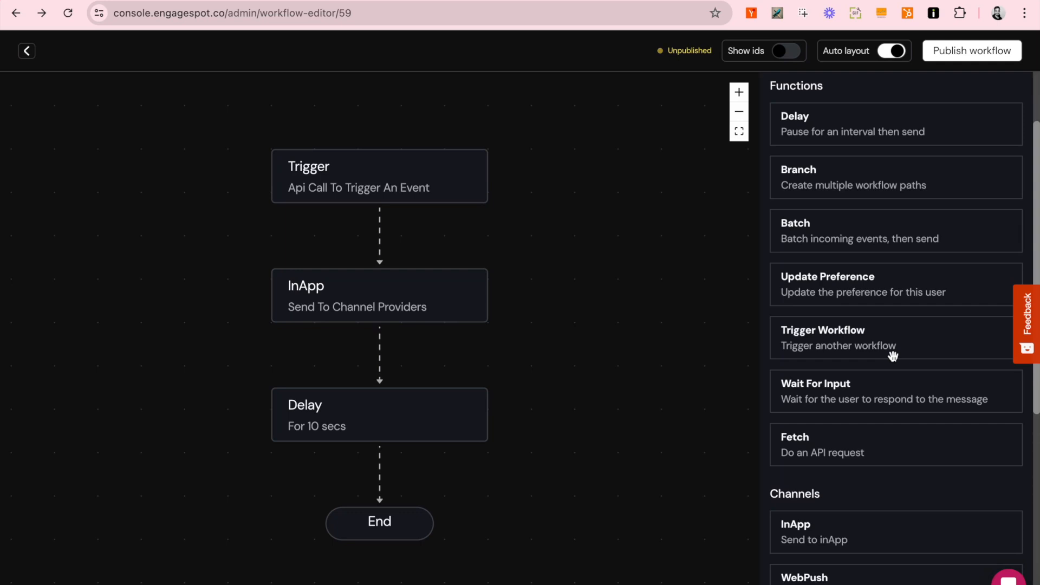
{"action": "scroll", "coordinate": [892, 356], "scroll_direction": "down", "scroll_amount": 1}
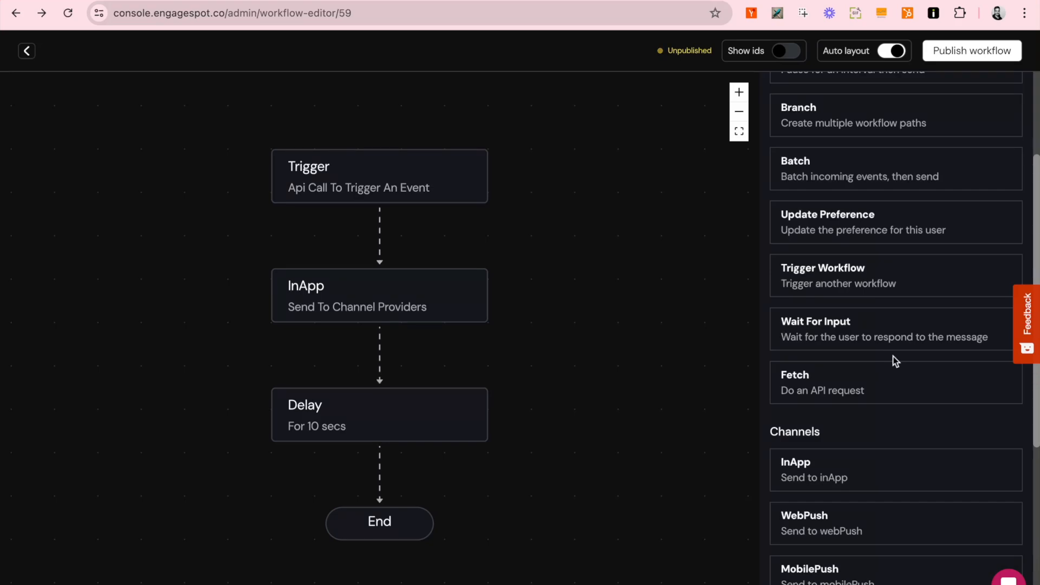
{"action": "scroll", "coordinate": [894, 359], "scroll_direction": "down", "scroll_amount": 5}
{"action": "scroll", "coordinate": [893, 356], "scroll_direction": "up", "scroll_amount": 6}
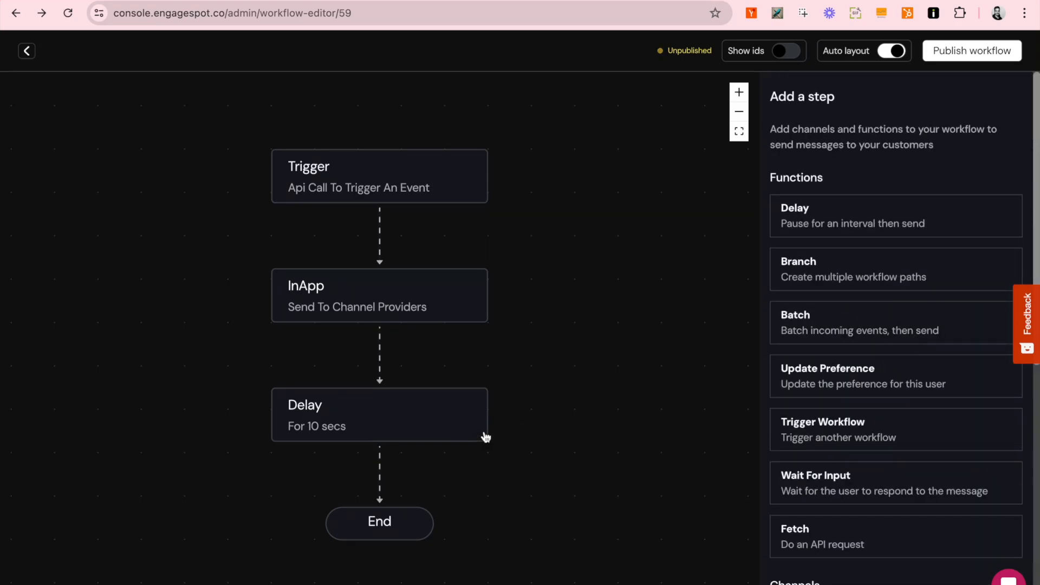
Step: Add a Branch step between Delay and End and rename its first branch NOTSEEN
{"action": "scroll", "coordinate": [466, 437], "scroll_direction": "down", "scroll_amount": 2}
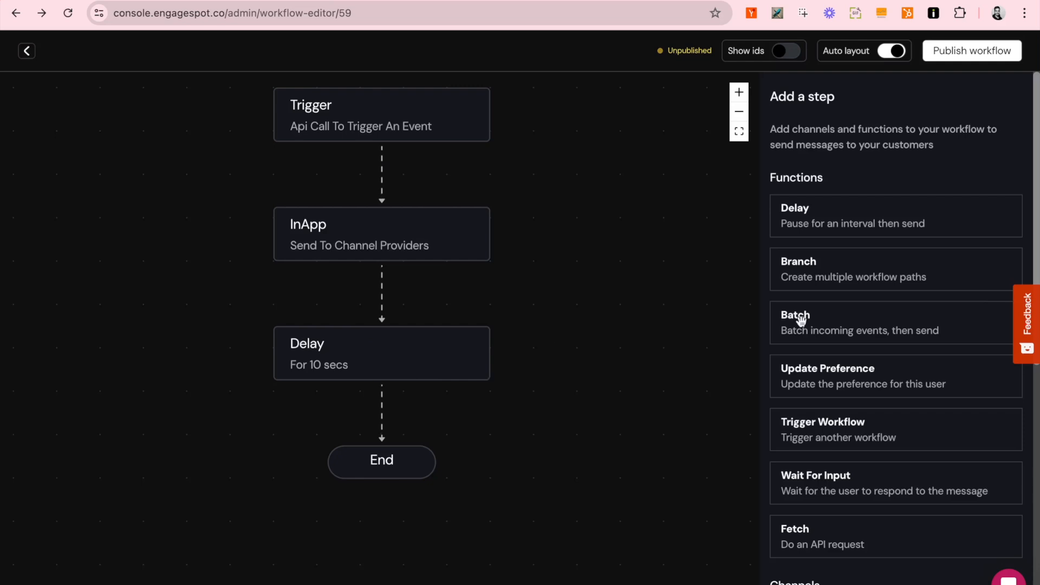
{"action": "scroll", "coordinate": [823, 308], "scroll_direction": "down", "scroll_amount": 1}
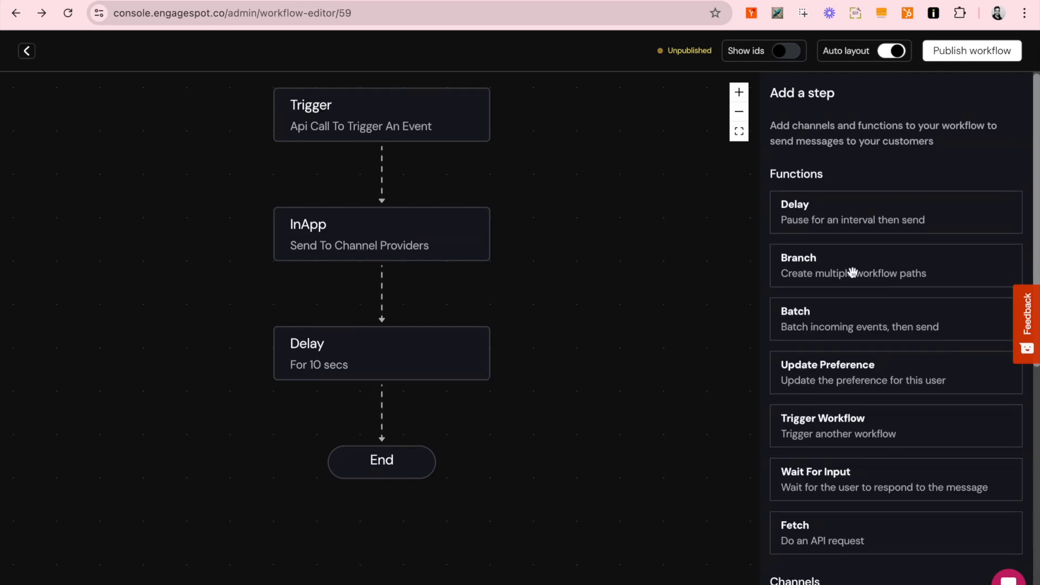
{"action": "left_click_drag", "start_coordinate": [852, 271], "coordinate": [427, 430]}
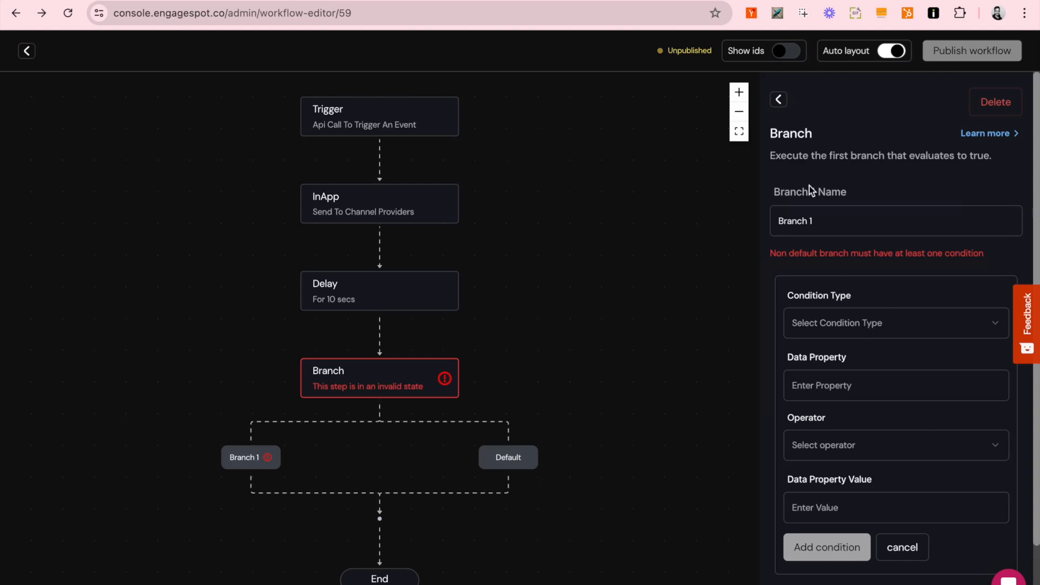
{"action": "double_click", "coordinate": [810, 222]}
{"action": "type", "text": "NOTSEEN"}
Step: Give NOTSEEN the condition: inApp_1 message seen is not equal to true
{"action": "scroll", "coordinate": [863, 308], "scroll_direction": "down", "scroll_amount": 2}
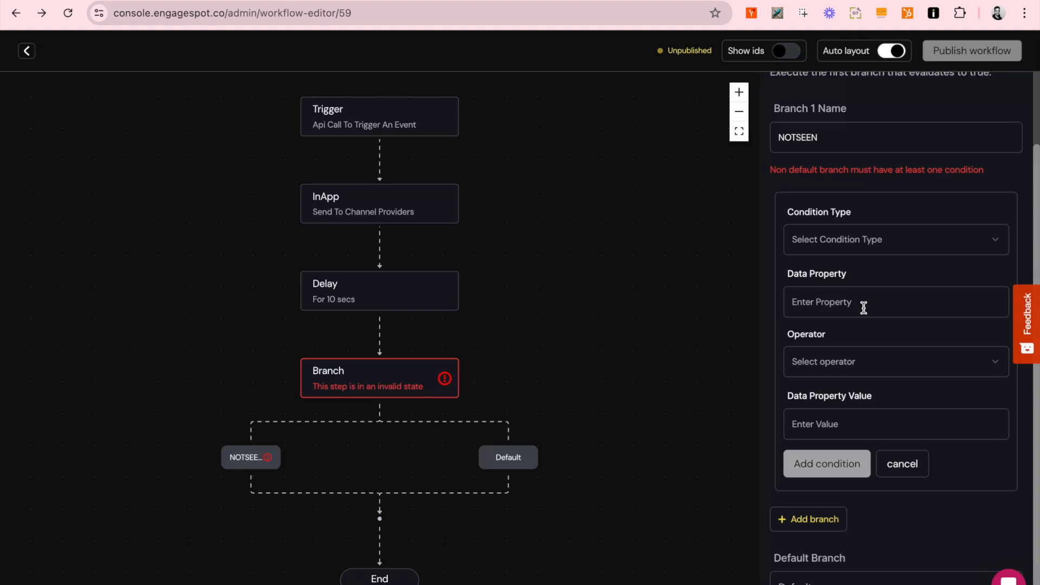
{"action": "left_click", "coordinate": [838, 243]}
{"action": "left_click", "coordinate": [834, 310]}
{"action": "left_click", "coordinate": [833, 303]}
{"action": "left_click", "coordinate": [837, 331]}
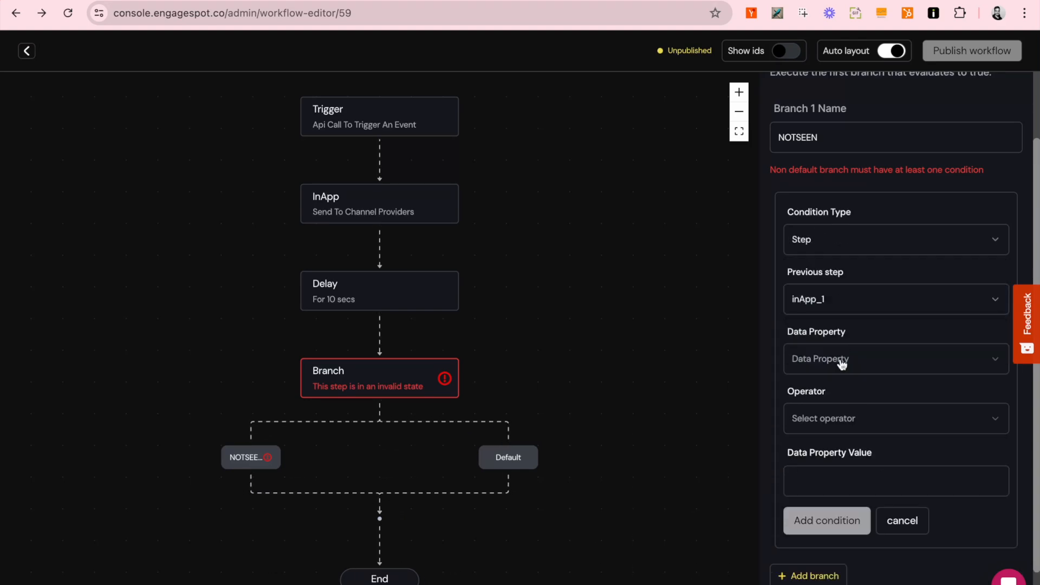
{"action": "left_click", "coordinate": [841, 360]}
{"action": "left_click", "coordinate": [842, 391]}
{"action": "left_click", "coordinate": [841, 422]}
{"action": "left_click", "coordinate": [841, 491]}
{"action": "left_click", "coordinate": [852, 480]}
{"action": "left_click", "coordinate": [841, 530]}
{"action": "left_click", "coordinate": [841, 538]}
{"action": "left_click", "coordinate": [836, 567]}
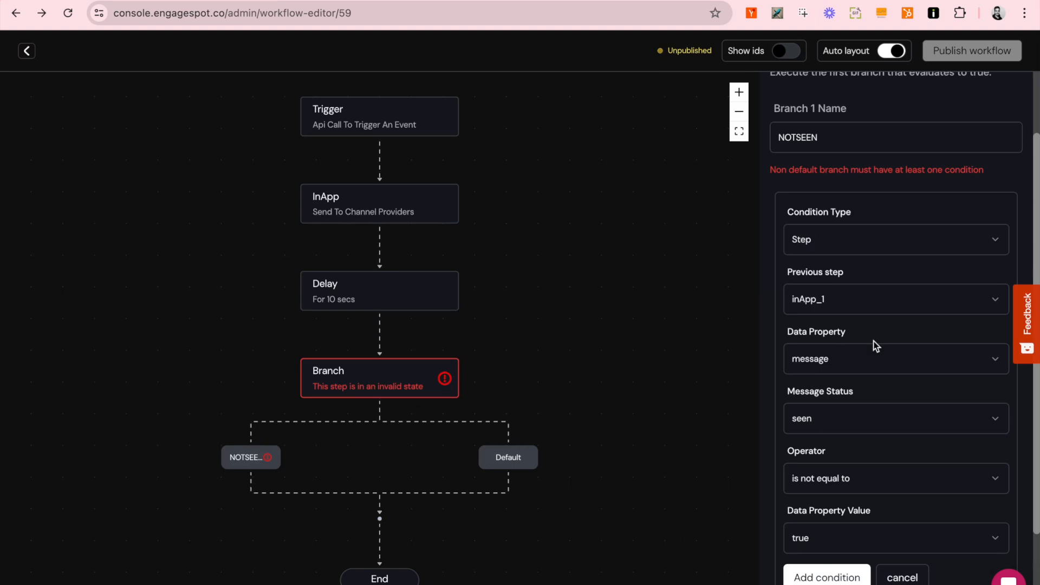
{"action": "left_click", "coordinate": [837, 575]}
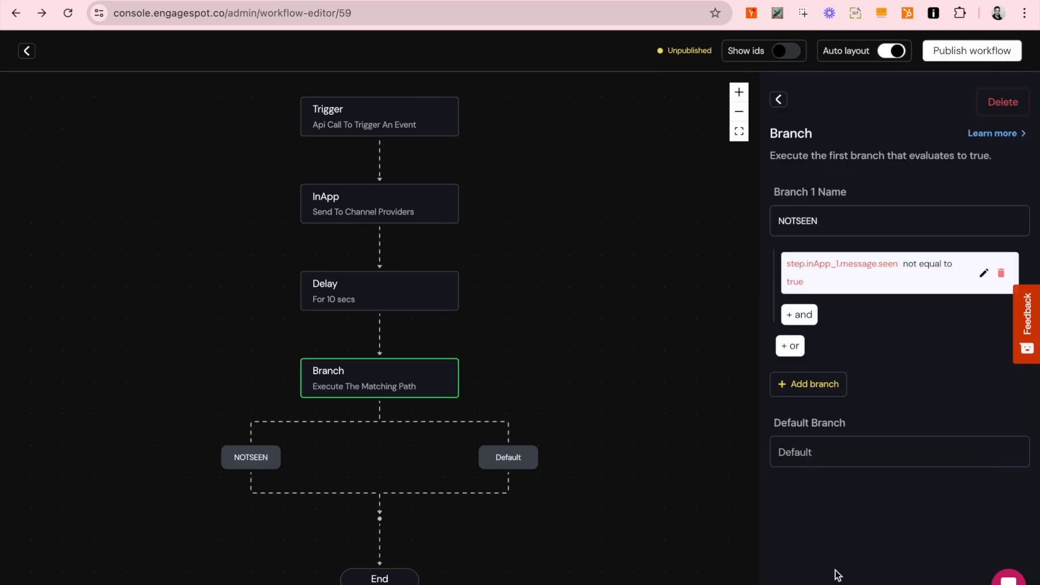
Step: Place a Whatsapp step on the NOTSEEN path
{"action": "left_click_drag", "start_coordinate": [567, 443], "coordinate": [571, 394]}
{"action": "scroll", "coordinate": [860, 432], "scroll_direction": "down", "scroll_amount": 5}
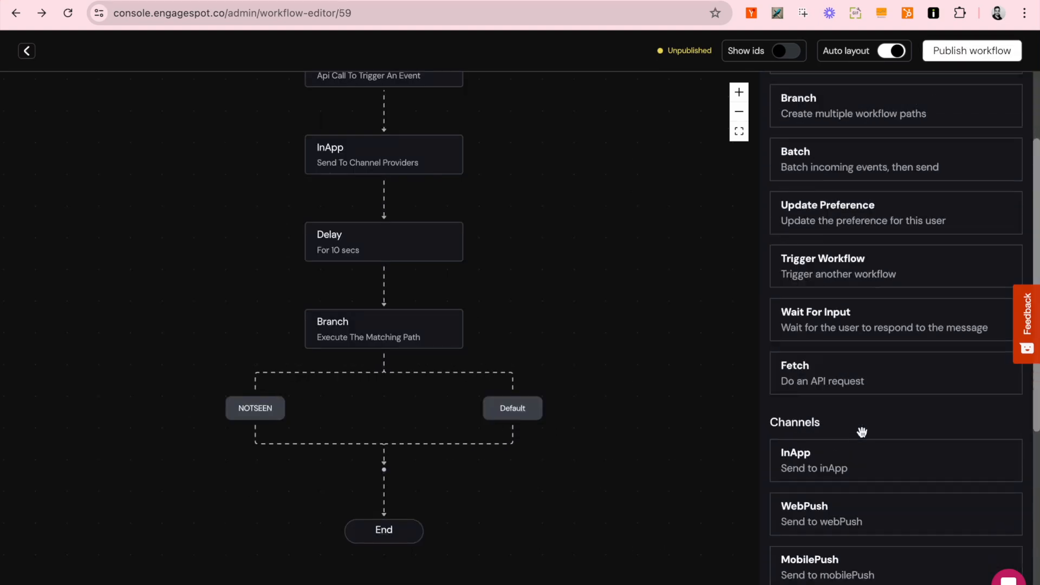
{"action": "scroll", "coordinate": [863, 432], "scroll_direction": "down", "scroll_amount": 3}
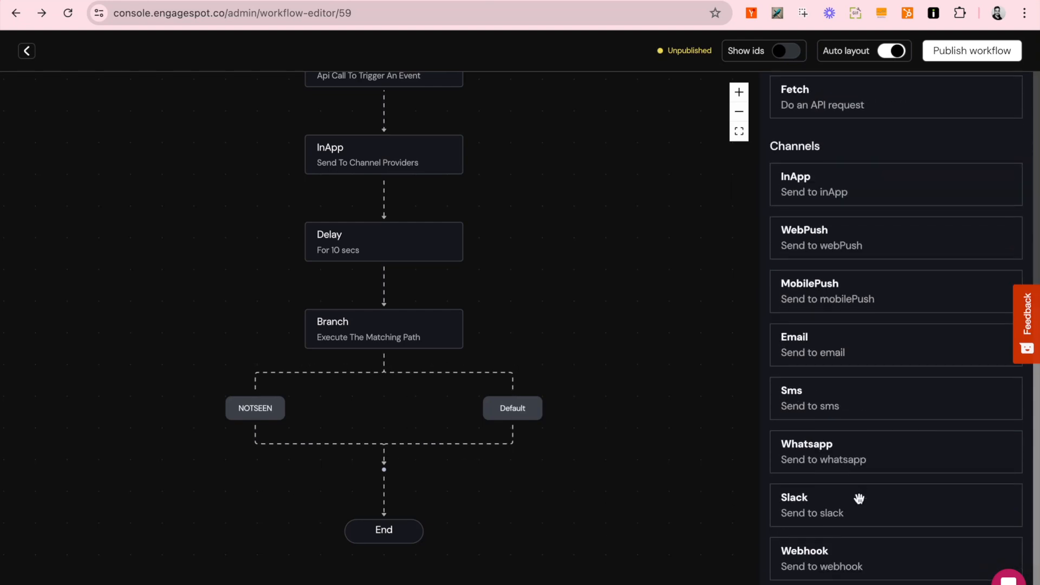
{"action": "left_click_drag", "start_coordinate": [860, 458], "coordinate": [350, 455]}
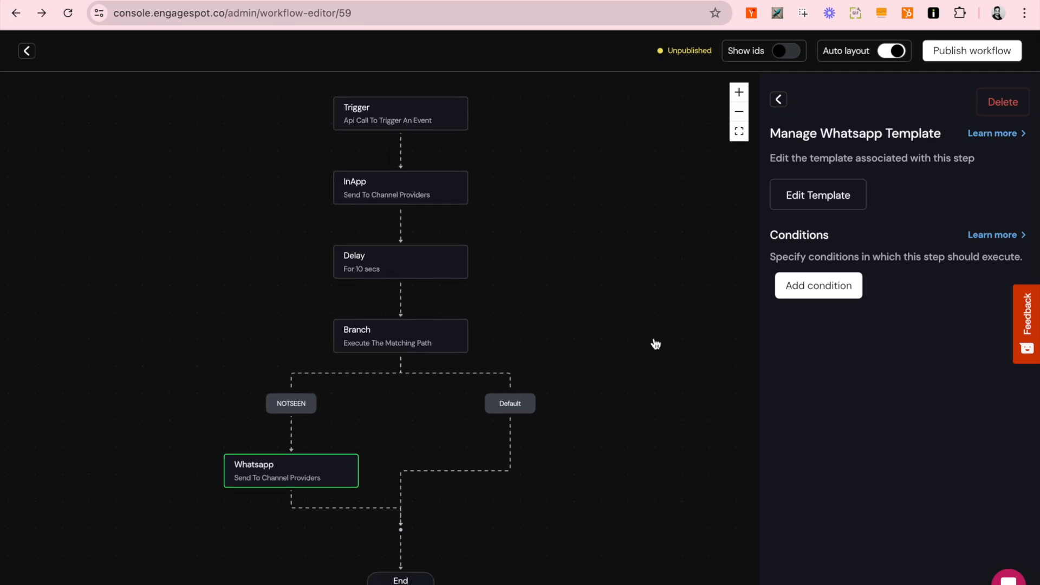
Step: Save the Whatsapp step's message template and return to the workflow editor
{"action": "left_click", "coordinate": [820, 196]}
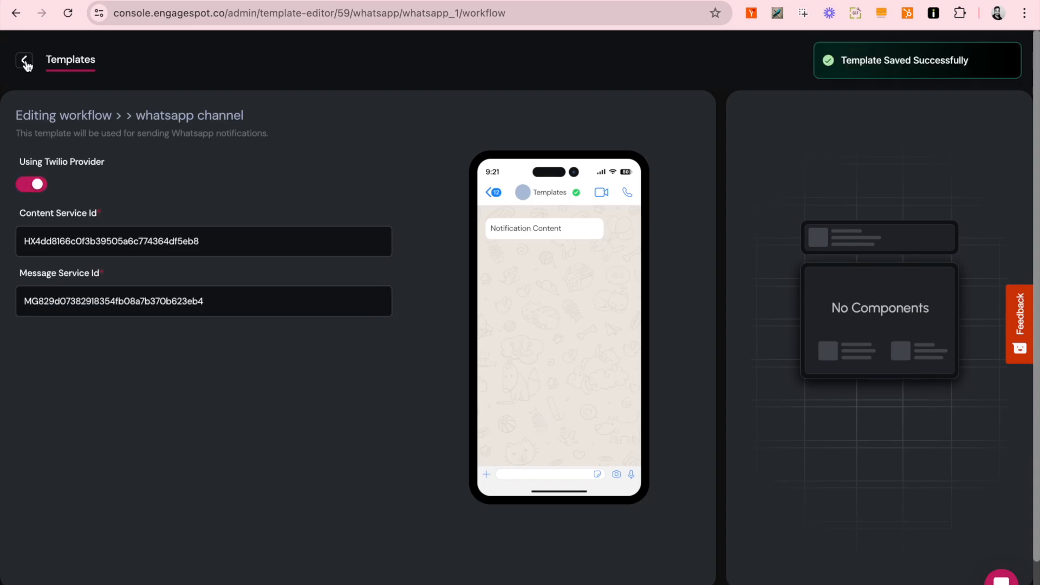
{"action": "left_click", "coordinate": [25, 60]}
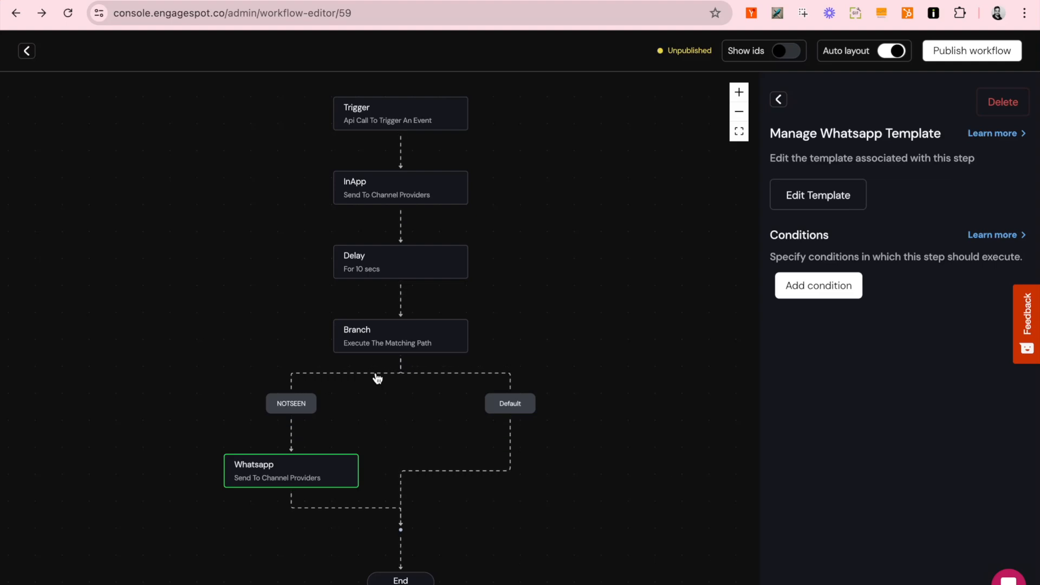
{"action": "left_click", "coordinate": [974, 50]}
Step: Publish the workflow containing the new Branch and Whatsapp steps
{"action": "left_click", "coordinate": [940, 86]}
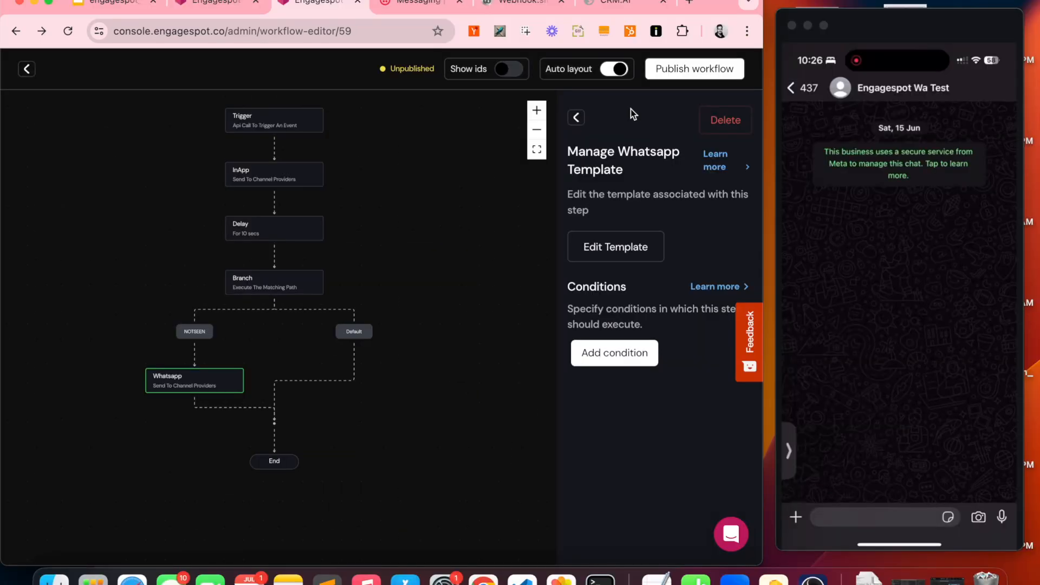
{"action": "mouse_move", "coordinate": [913, 61]}
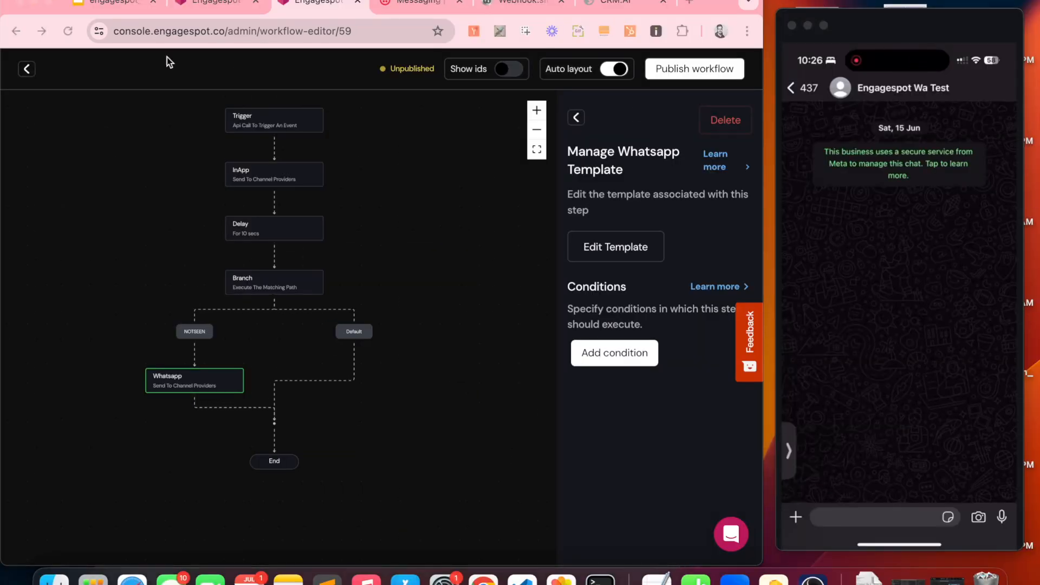
{"action": "mouse_move", "coordinate": [956, 62]}
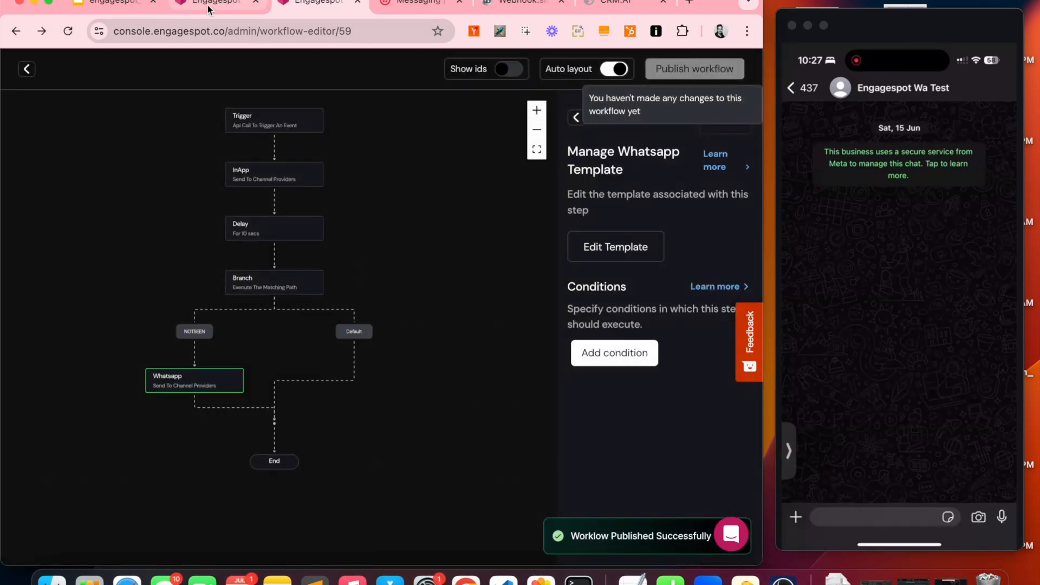
Step: Send the AppointmentConfirmation test so the 27 July, 13:30 WhatsApp reminder reaches the phone
{"action": "left_click", "coordinate": [208, 8]}
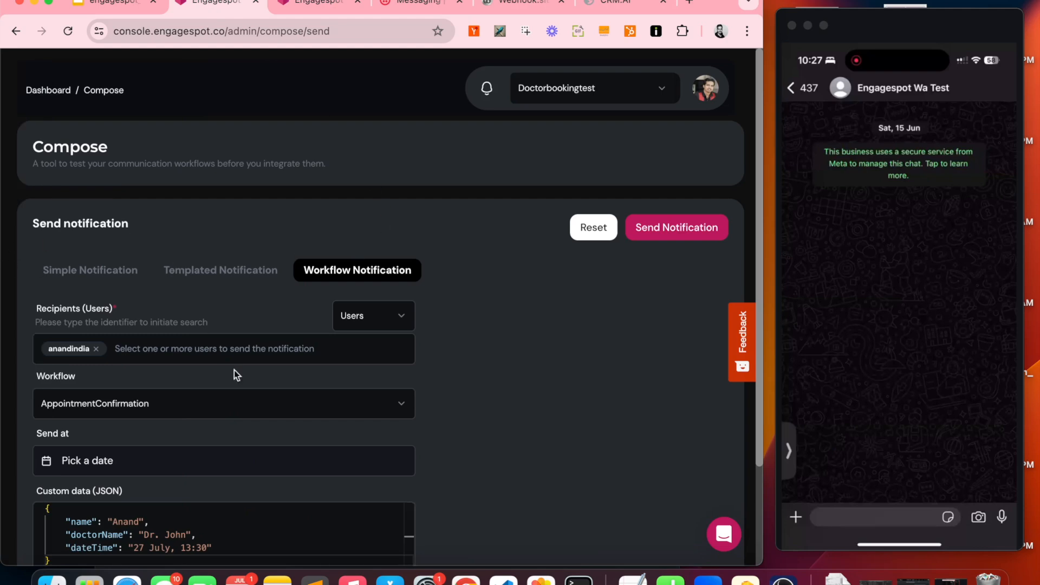
{"action": "scroll", "coordinate": [237, 374], "scroll_direction": "down", "scroll_amount": 1}
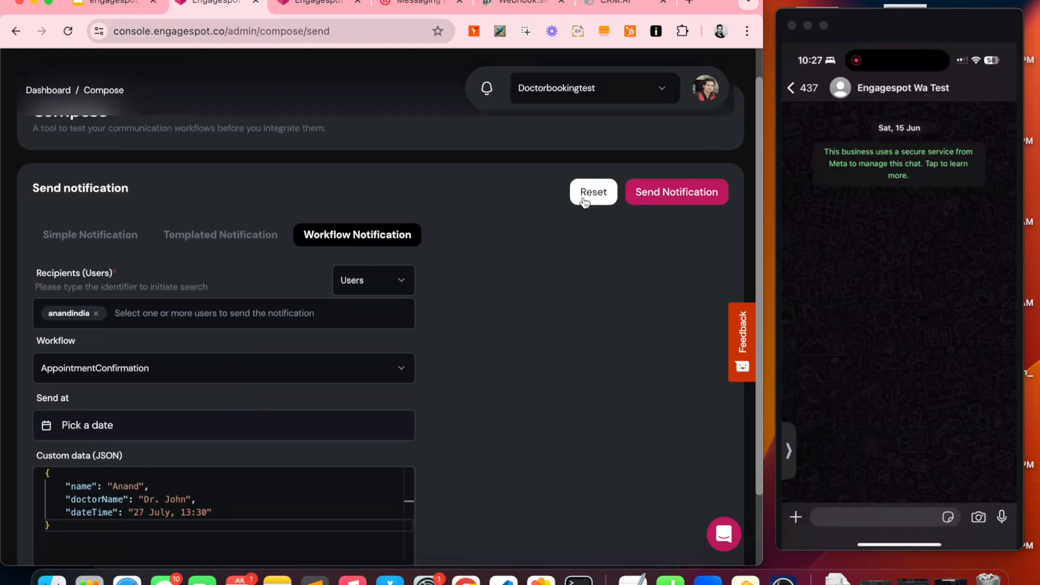
{"action": "left_click", "coordinate": [691, 197]}
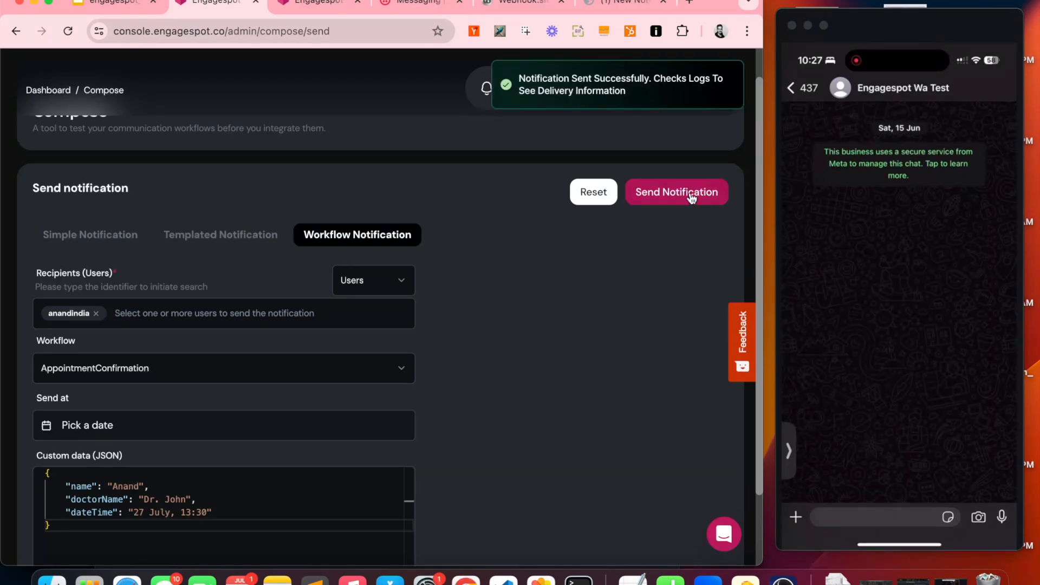
{"action": "left_click", "coordinate": [619, 7]}
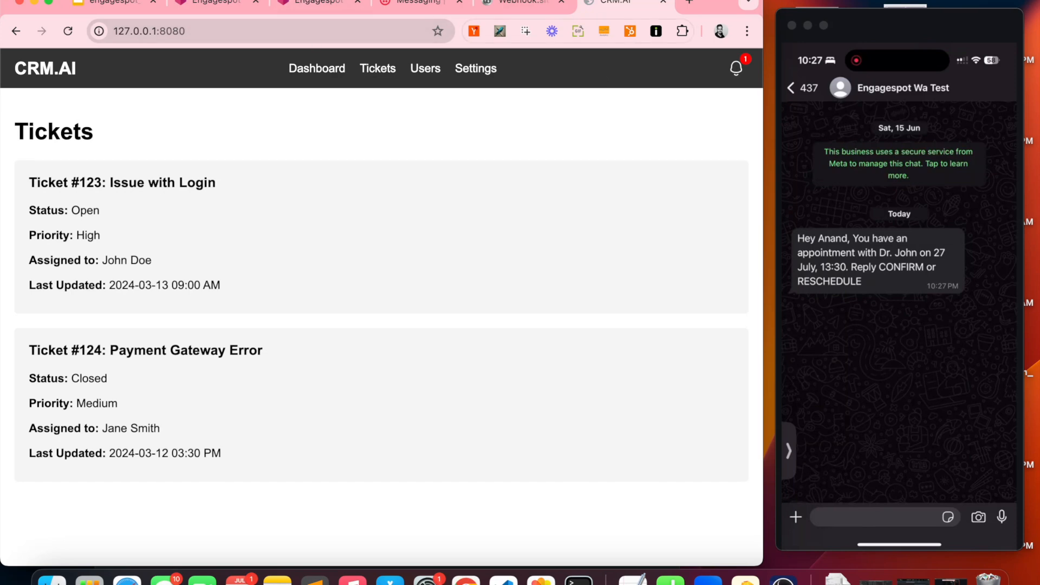
{"action": "left_click", "coordinate": [309, 5]}
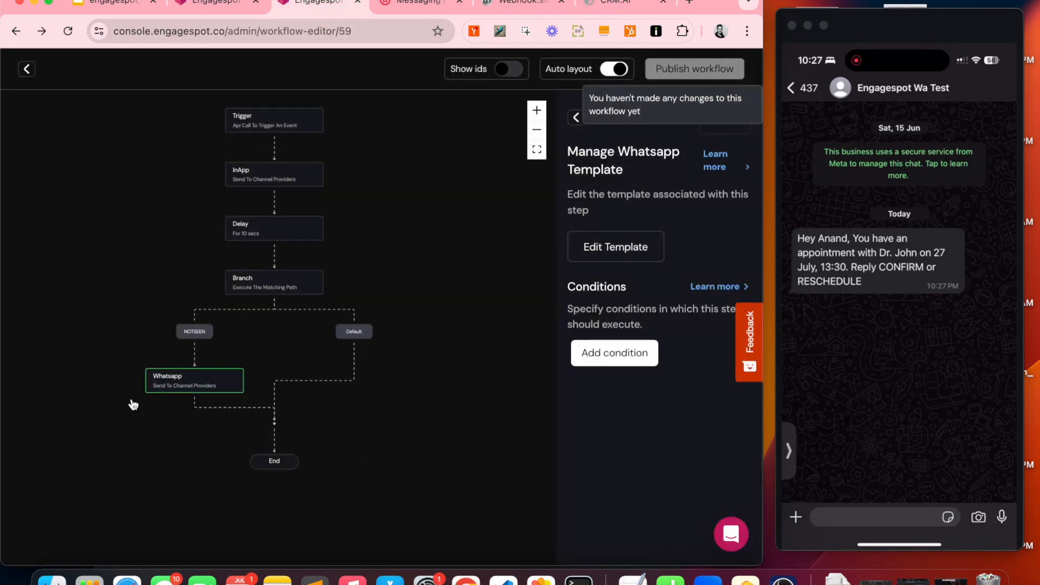
Step: Add a Wait For Input step below Whatsapp, set to wait on whatsapp_1's reply
{"action": "scroll", "coordinate": [135, 400], "scroll_direction": "up", "scroll_amount": 5}
{"action": "scroll", "coordinate": [203, 386], "scroll_direction": "up", "scroll_amount": 2}
{"action": "scroll", "coordinate": [203, 386], "scroll_direction": "down", "scroll_amount": 5}
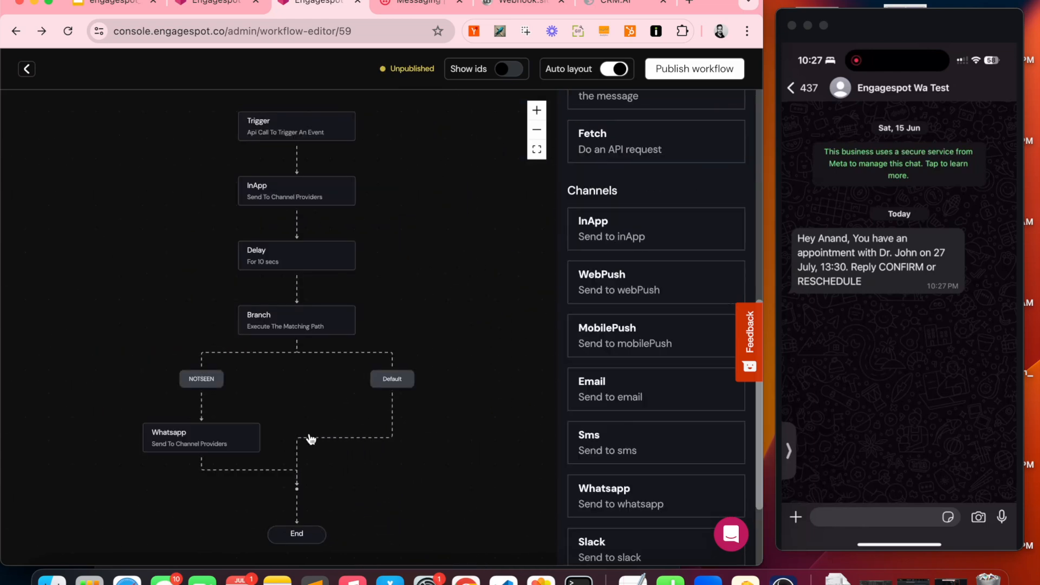
{"action": "scroll", "coordinate": [310, 439], "scroll_direction": "up", "scroll_amount": 2}
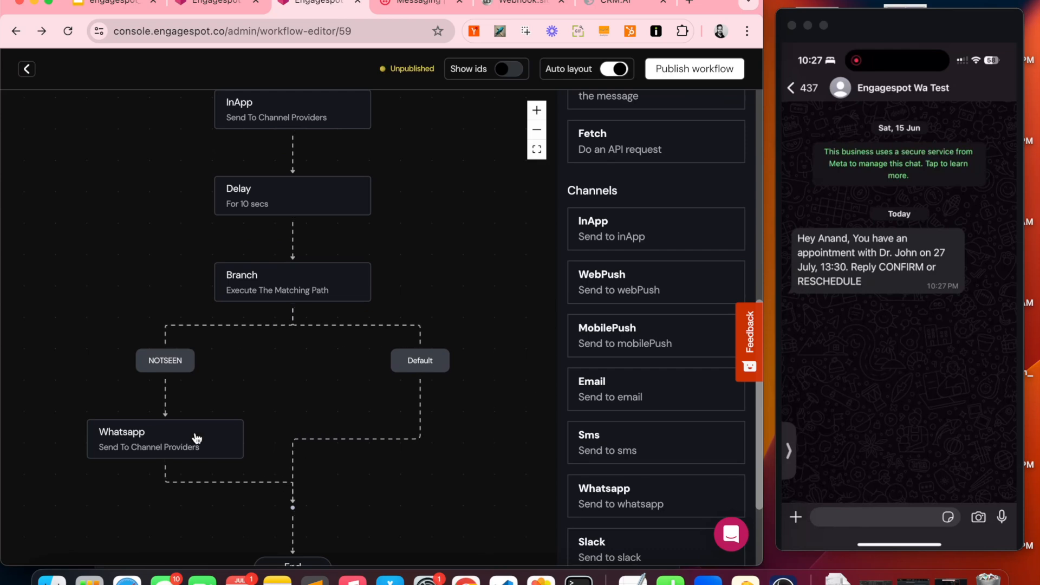
{"action": "scroll", "coordinate": [587, 326], "scroll_direction": "up", "scroll_amount": 5}
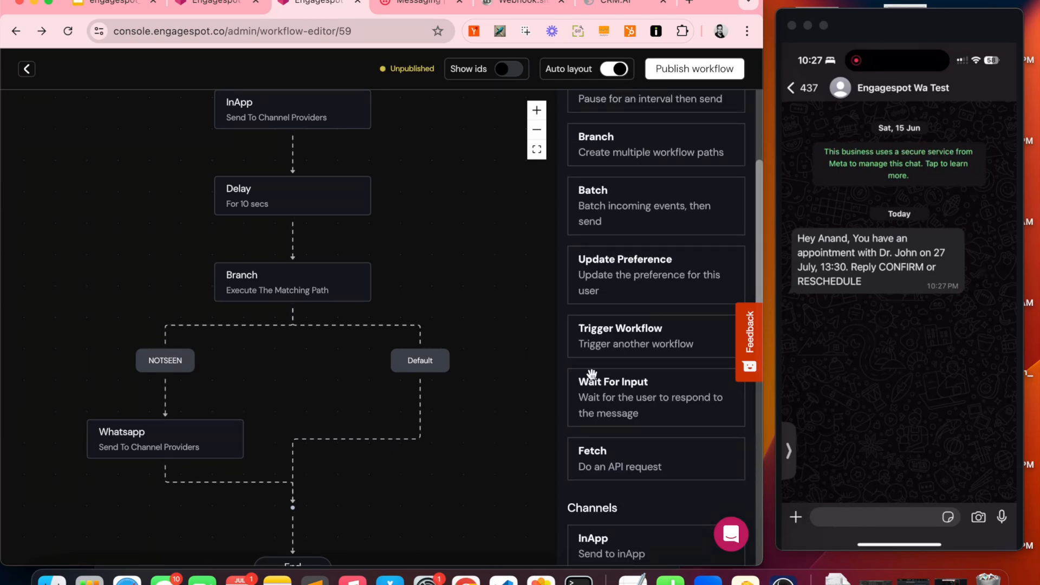
{"action": "left_click_drag", "start_coordinate": [607, 400], "coordinate": [263, 494]}
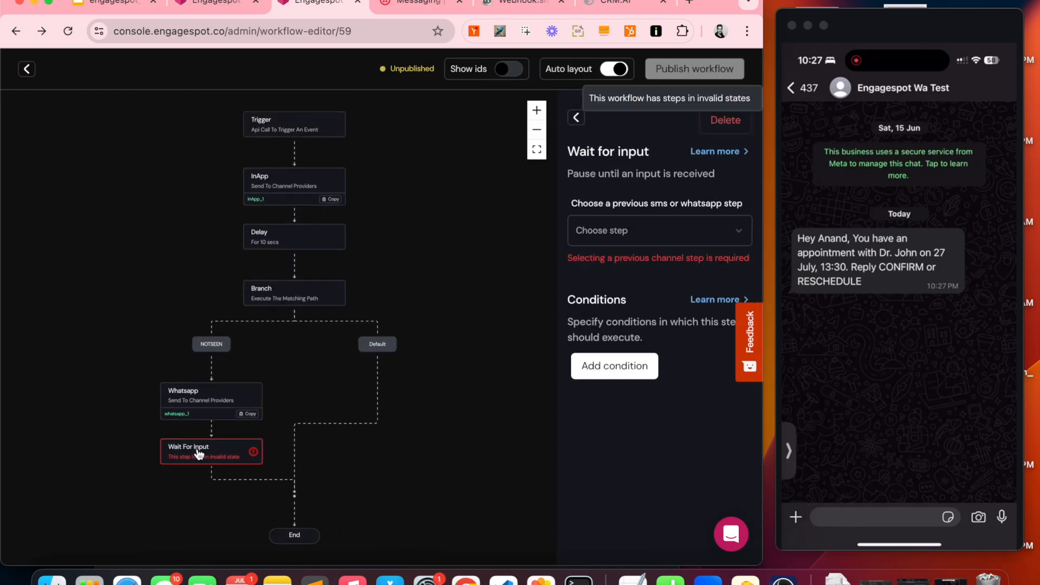
{"action": "left_click", "coordinate": [627, 226]}
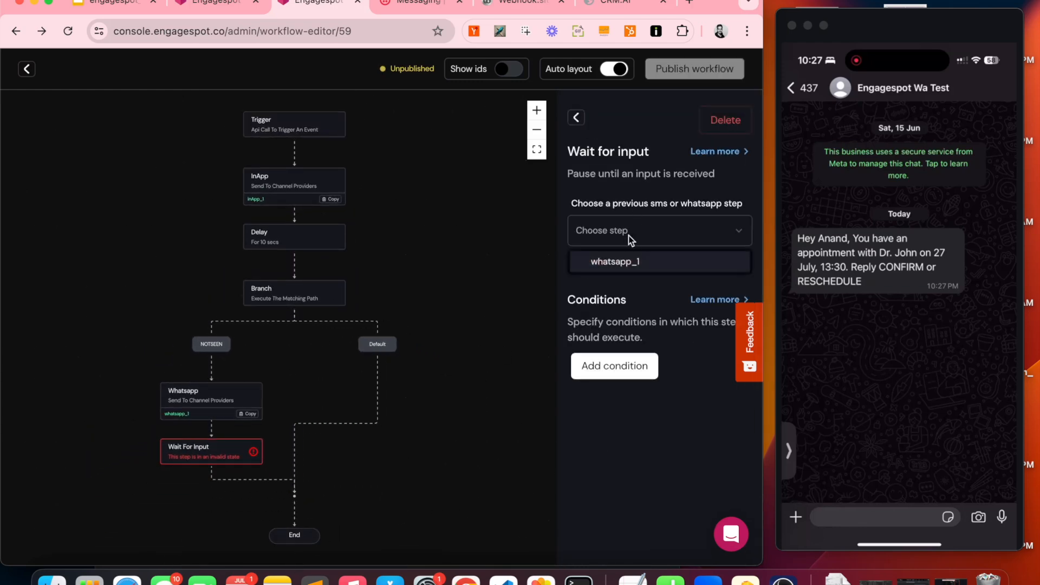
{"action": "left_click", "coordinate": [630, 263]}
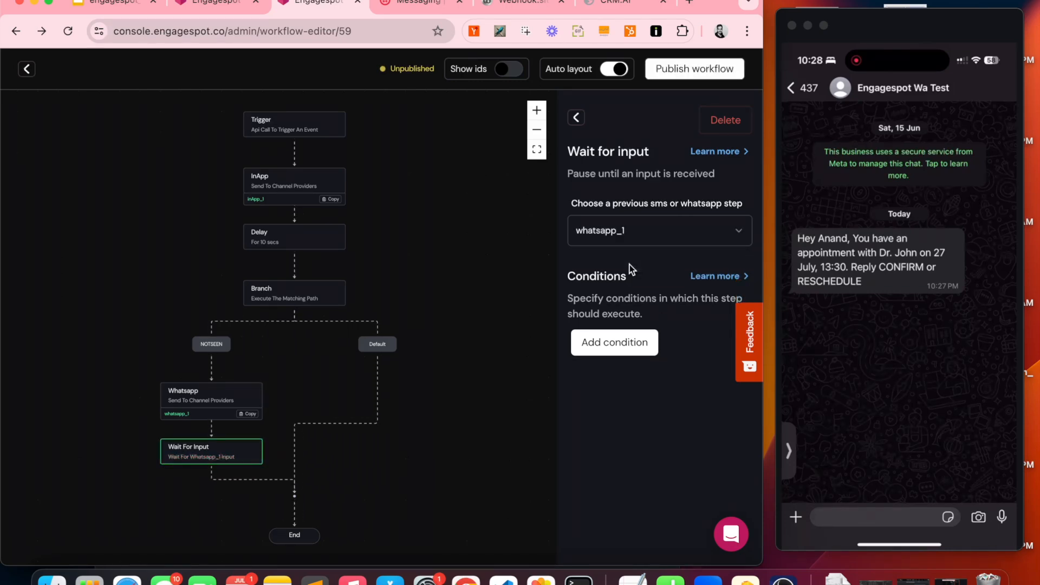
{"action": "left_click", "coordinate": [576, 119]}
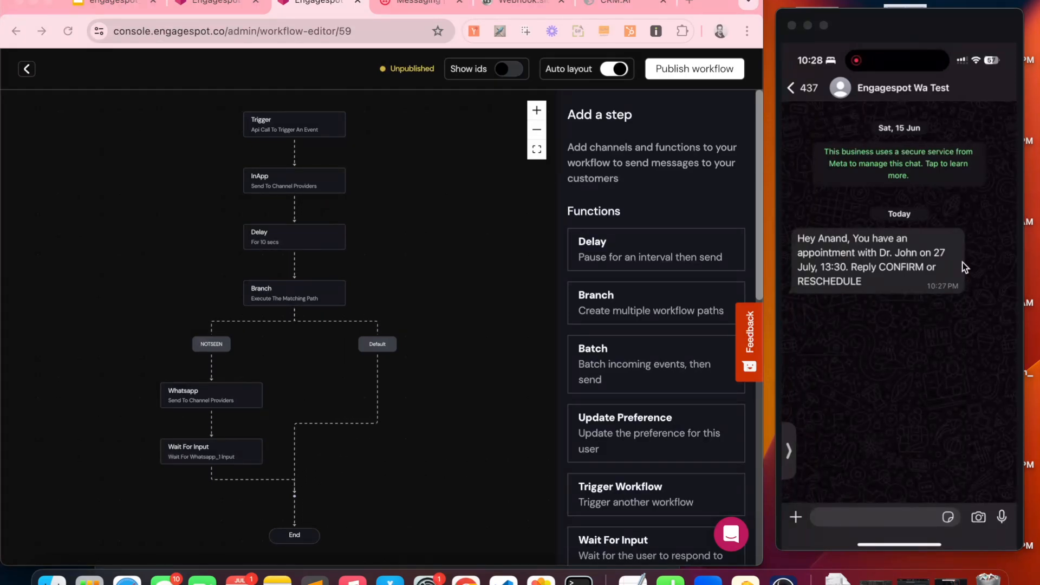
Step: Drag a Branch step from Functions onto the canvas directly below the Wait For Input node
{"action": "left_click", "coordinate": [197, 437]}
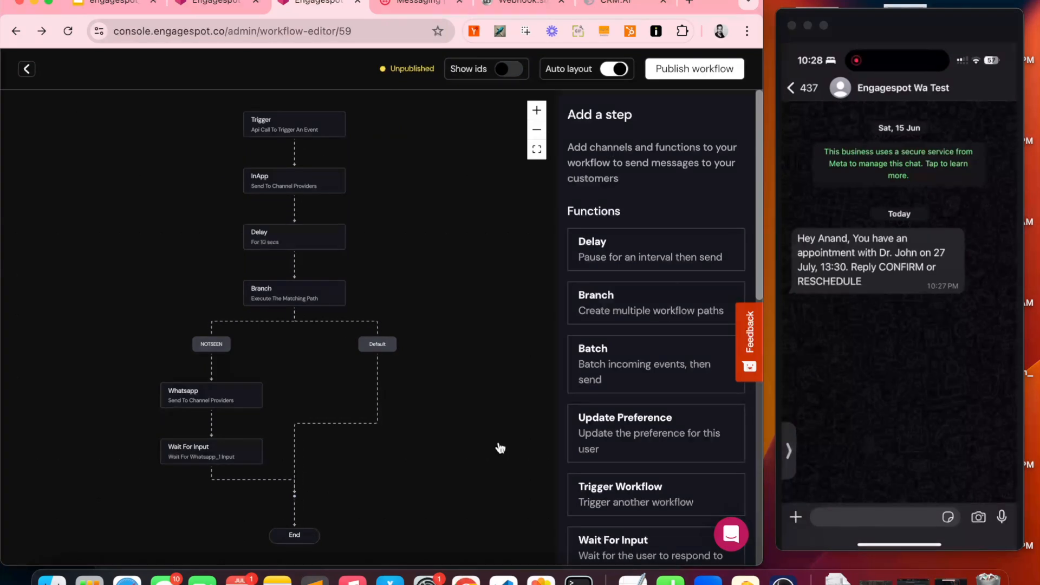
{"action": "scroll", "coordinate": [601, 447], "scroll_direction": "down", "scroll_amount": 5}
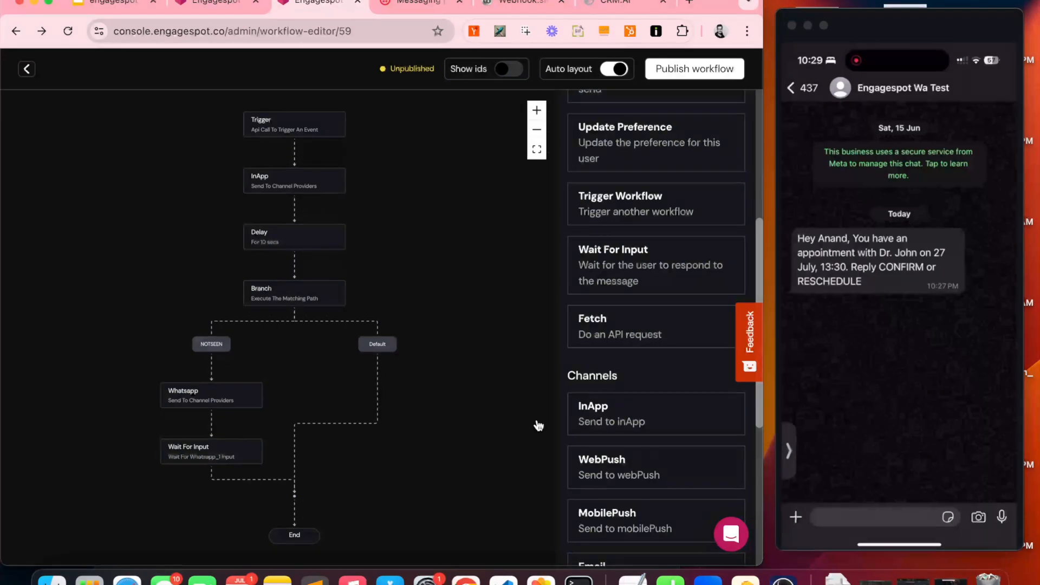
{"action": "scroll", "coordinate": [650, 286], "scroll_direction": "up", "scroll_amount": 1}
{"action": "scroll", "coordinate": [650, 286], "scroll_direction": "up", "scroll_amount": 4}
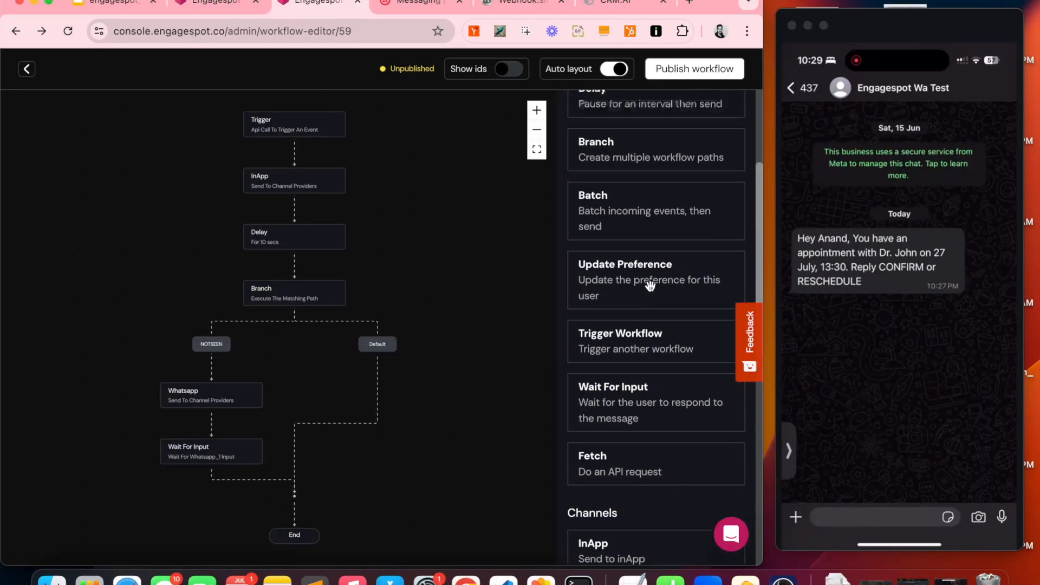
{"action": "left_click_drag", "start_coordinate": [624, 209], "coordinate": [268, 487]}
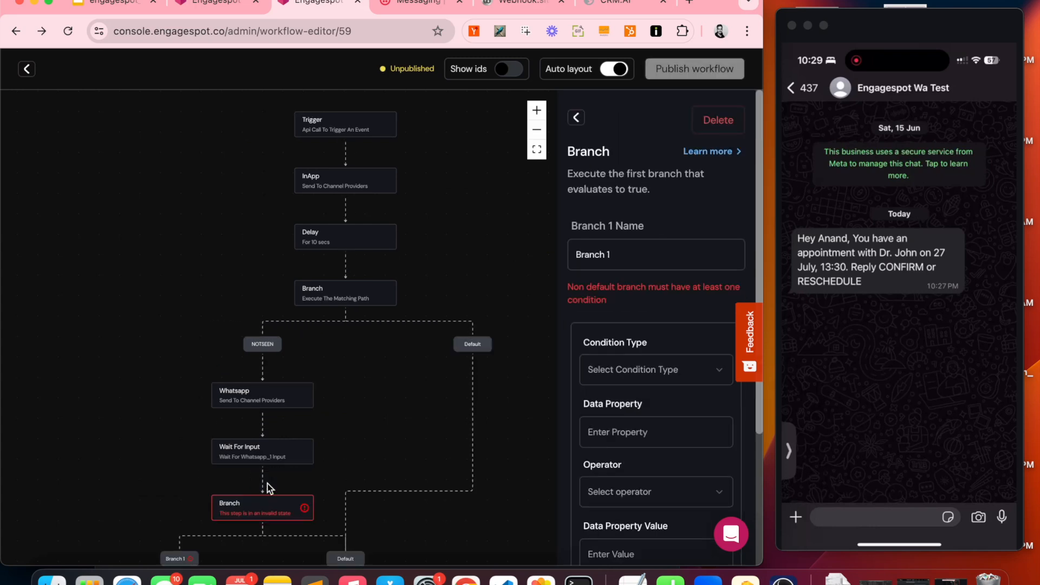
Step: Rename Branch 1 to RESCHEDULE
{"action": "scroll", "coordinate": [246, 429], "scroll_direction": "up", "scroll_amount": 10}
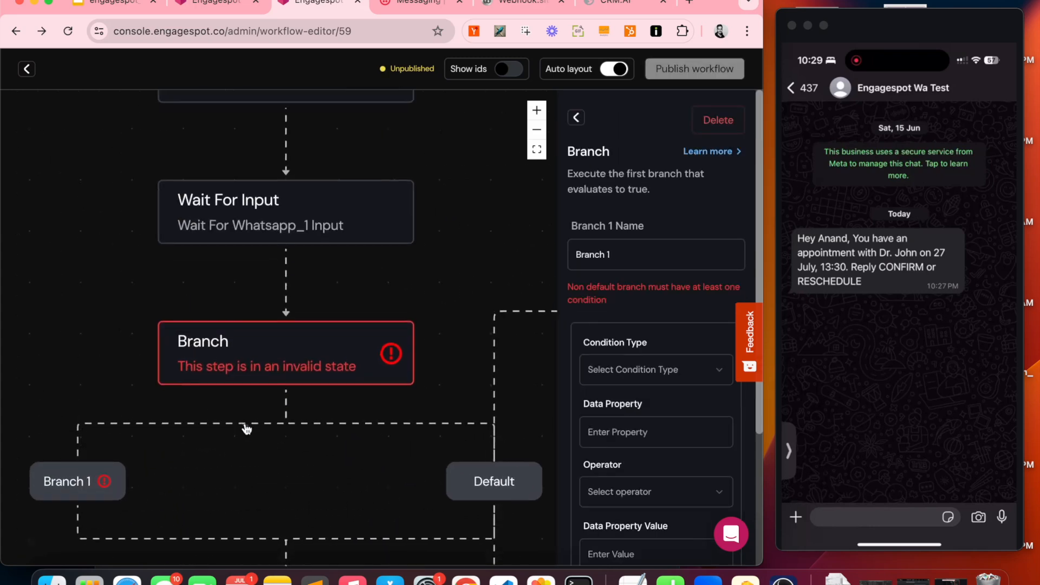
{"action": "triple_click", "coordinate": [600, 261]}
{"action": "type", "text": "RES"}
{"action": "left_click", "coordinate": [663, 320]}
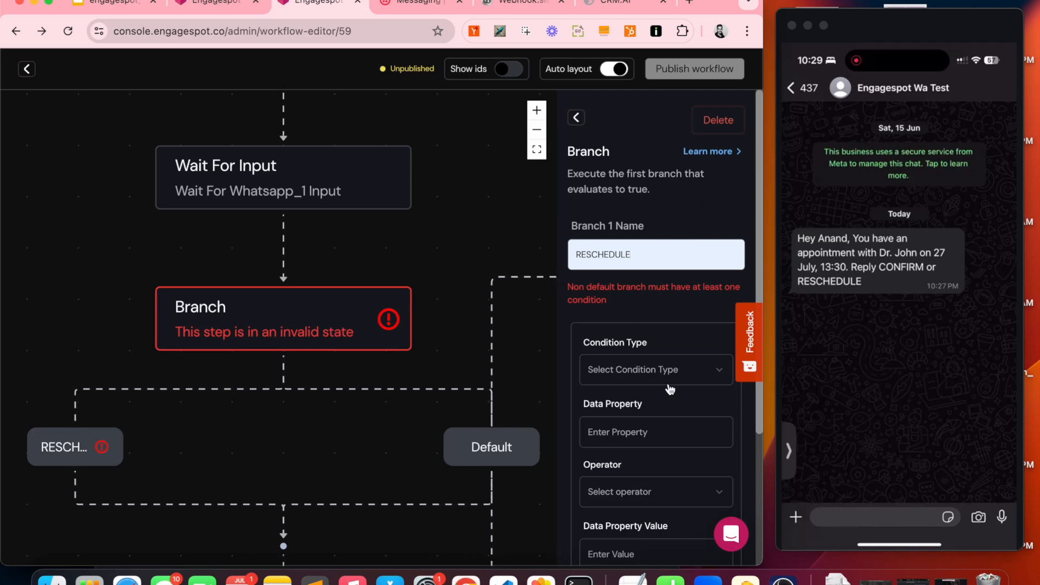
Step: Add a Step condition: waitForInput_1's data is equal to RESCHEDULE
{"action": "scroll", "coordinate": [670, 388], "scroll_direction": "down", "scroll_amount": 3}
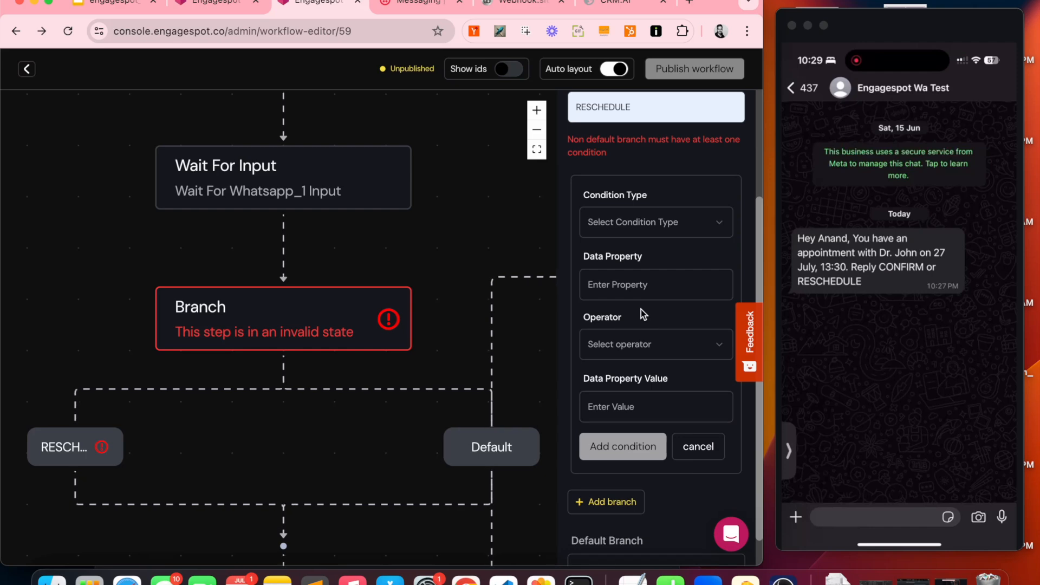
{"action": "left_click", "coordinate": [638, 223]}
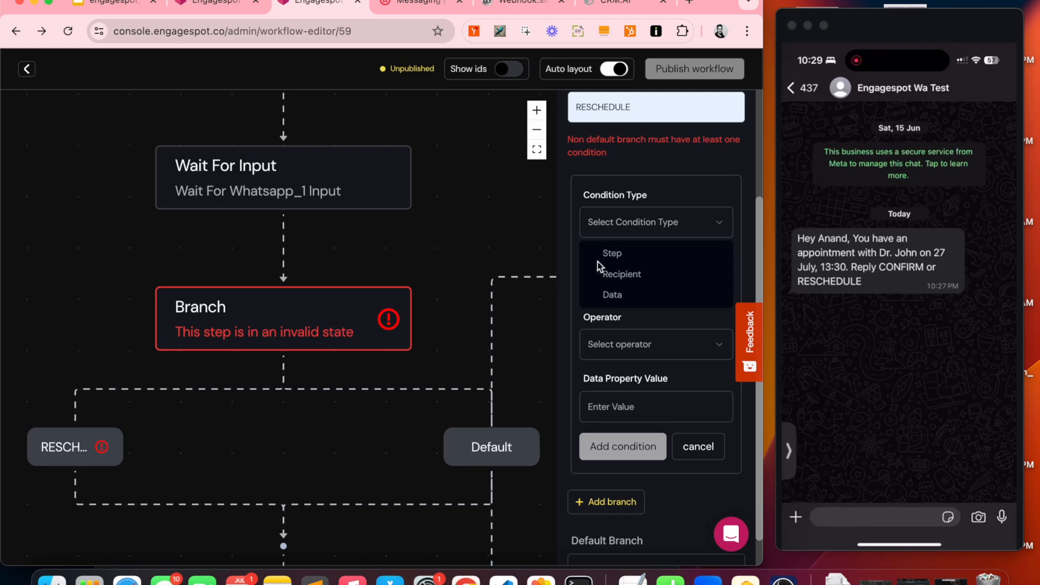
{"action": "left_click", "coordinate": [632, 254]}
{"action": "left_click", "coordinate": [638, 281]}
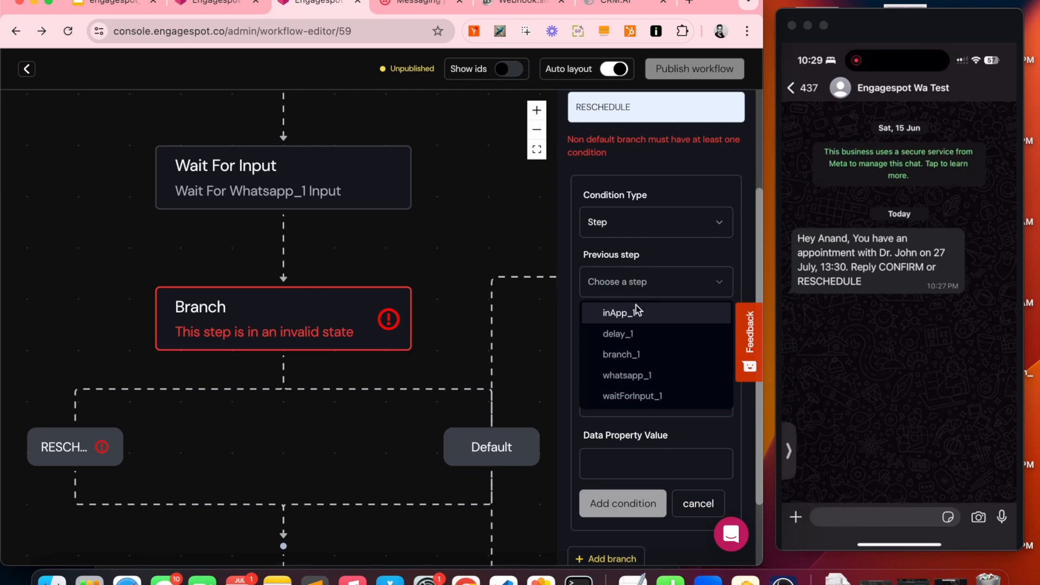
{"action": "left_click", "coordinate": [652, 398]}
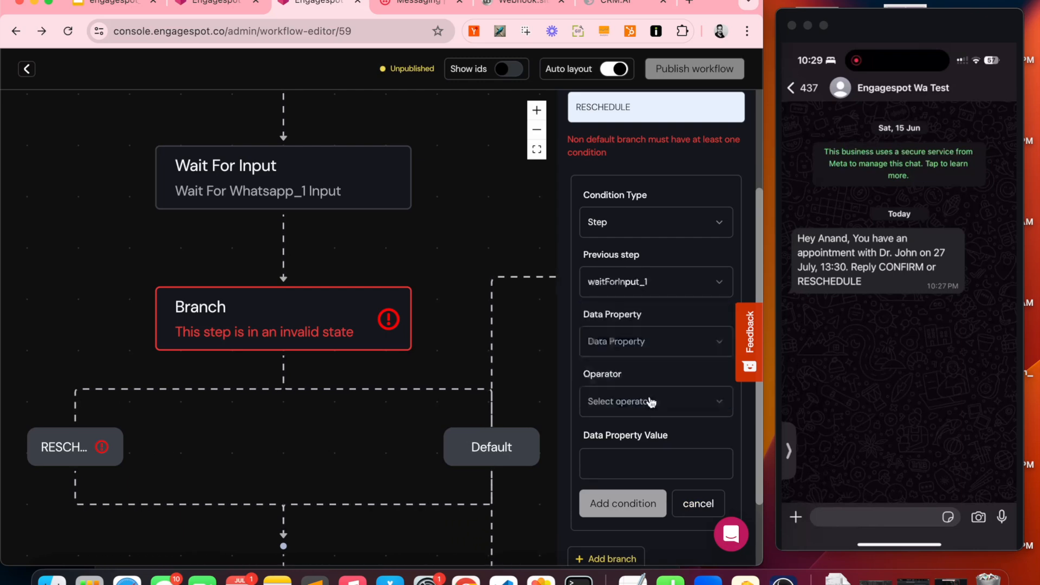
{"action": "left_click", "coordinate": [644, 343]}
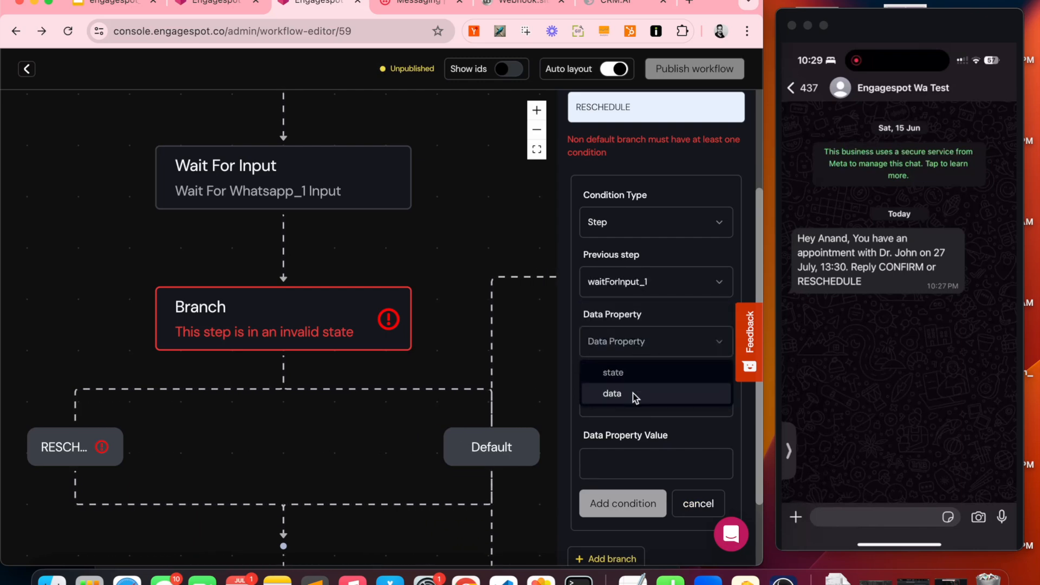
{"action": "left_click", "coordinate": [632, 393]}
{"action": "left_click", "coordinate": [633, 407]}
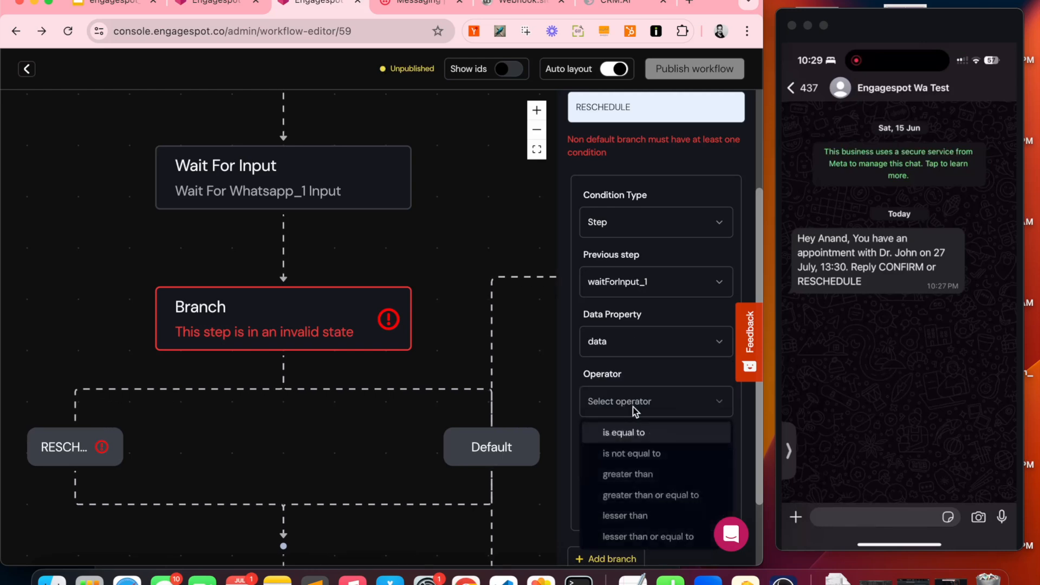
{"action": "left_click", "coordinate": [637, 437]}
{"action": "left_click", "coordinate": [637, 465]}
{"action": "type", "text": "RESCHEDULE"}
{"action": "left_click", "coordinate": [646, 497]}
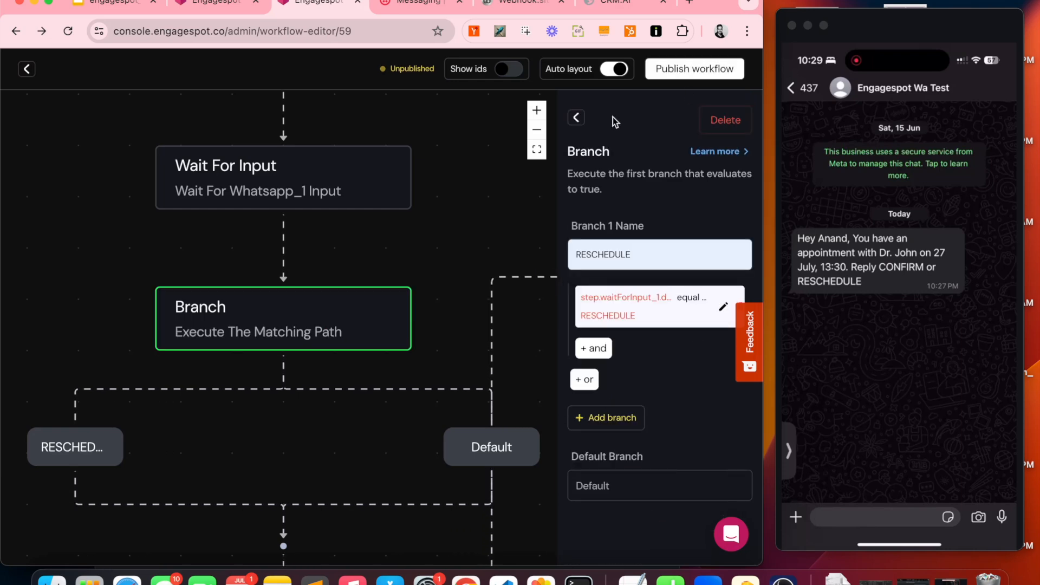
{"action": "left_click", "coordinate": [576, 119]}
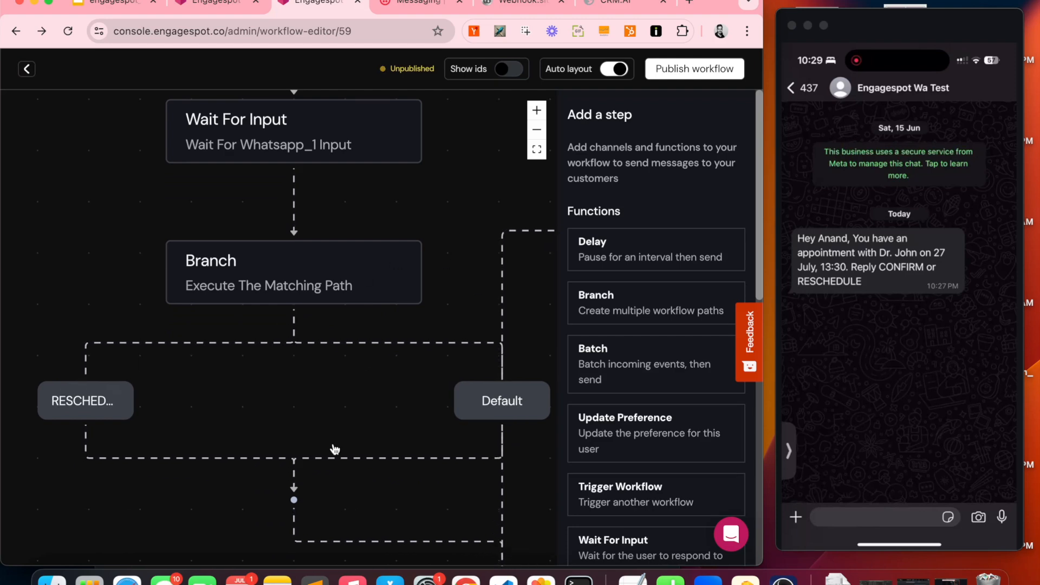
Step: Drag a Whatsapp channel step under the RESCHEDULE branch and open its template settings
{"action": "scroll", "coordinate": [334, 448], "scroll_direction": "left", "scroll_amount": 1}
{"action": "scroll", "coordinate": [334, 449], "scroll_direction": "left", "scroll_amount": 1}
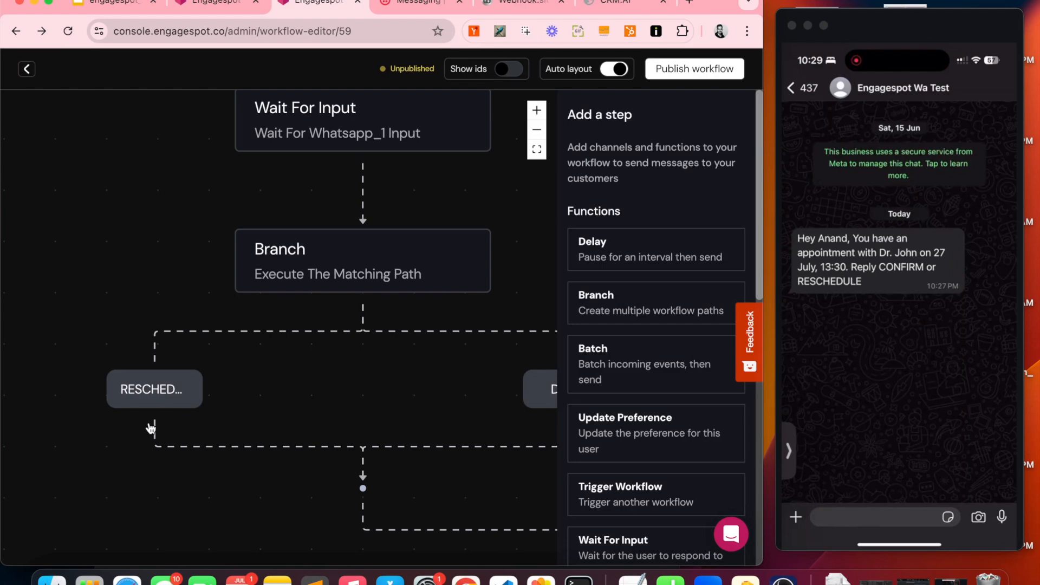
{"action": "scroll", "coordinate": [657, 423], "scroll_direction": "down", "scroll_amount": 8}
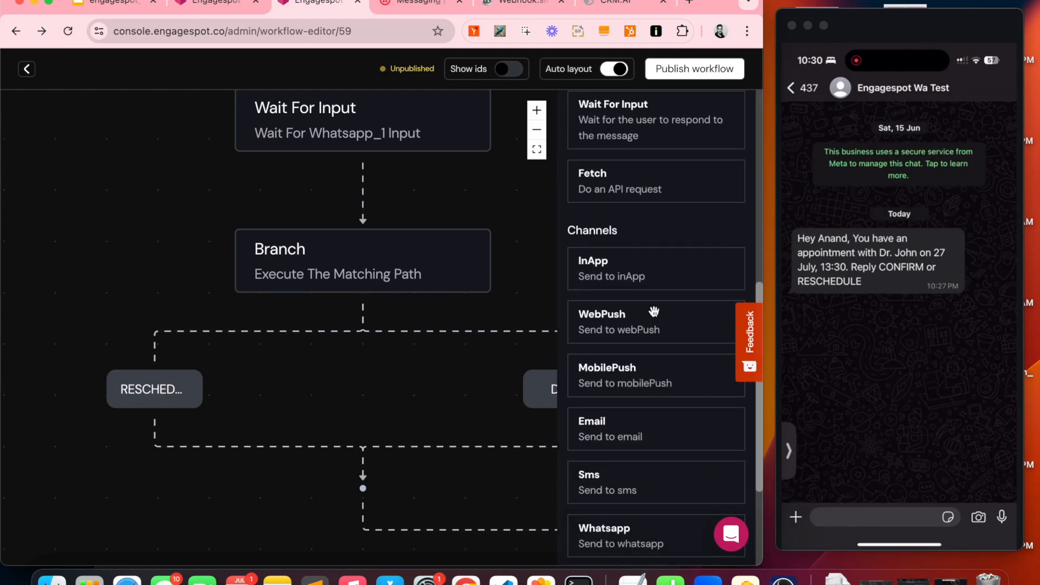
{"action": "scroll", "coordinate": [682, 519], "scroll_direction": "down", "scroll_amount": 3}
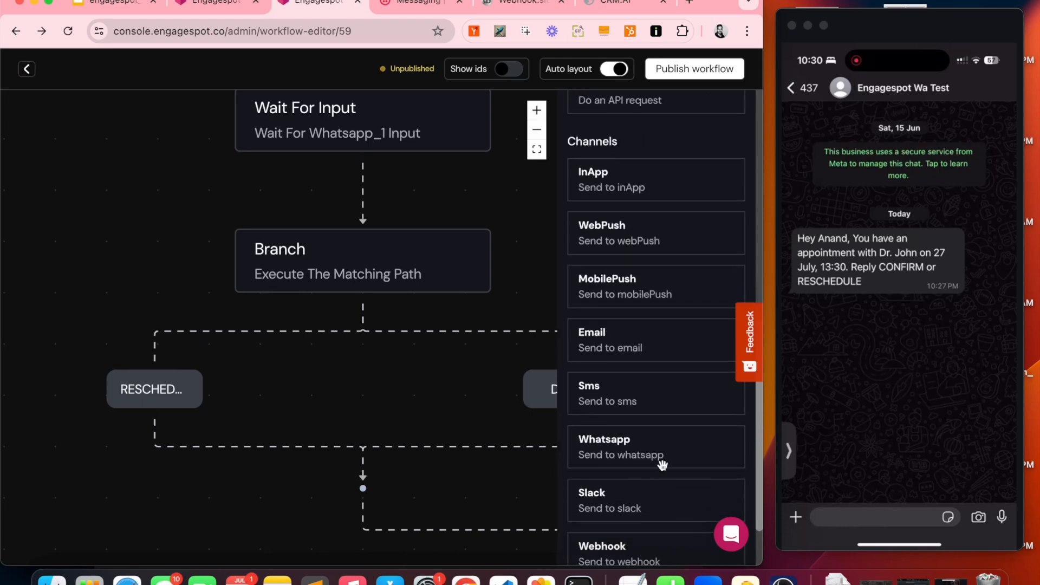
{"action": "left_click_drag", "start_coordinate": [662, 449], "coordinate": [292, 460]}
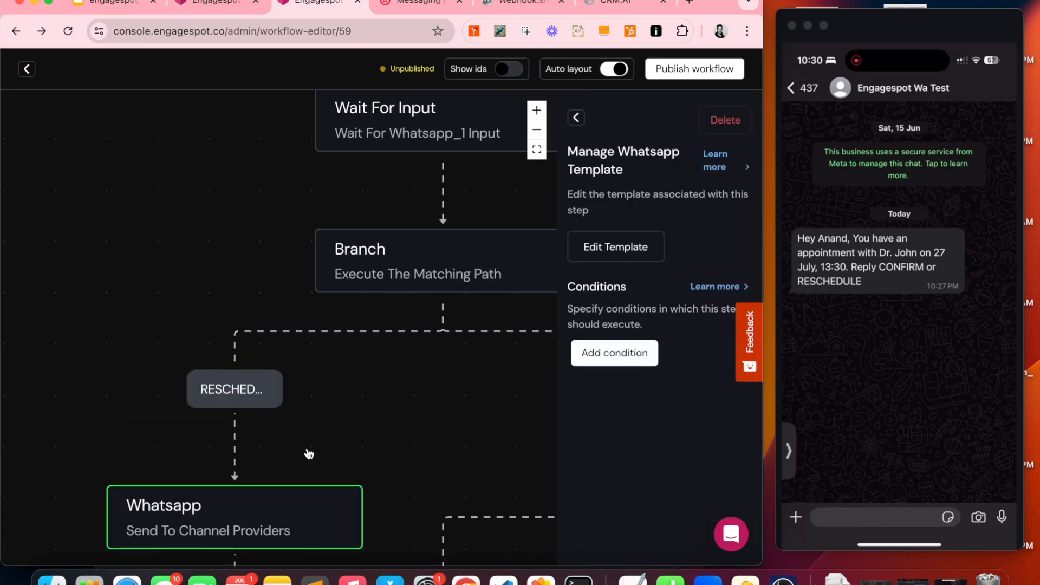
{"action": "left_click", "coordinate": [616, 244]}
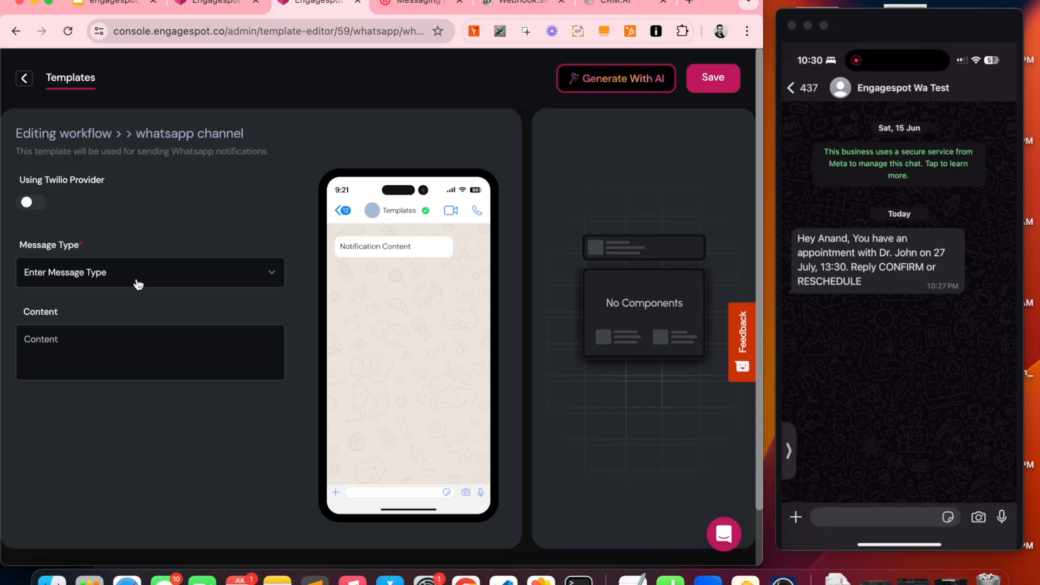
Step: Save a Text message reading 'Please provide the date and time for rescheduling the appointment.'
{"action": "left_click", "coordinate": [93, 280]}
{"action": "left_click", "coordinate": [70, 307]}
{"action": "left_click", "coordinate": [103, 355]}
{"action": "type", "text": "Please "}
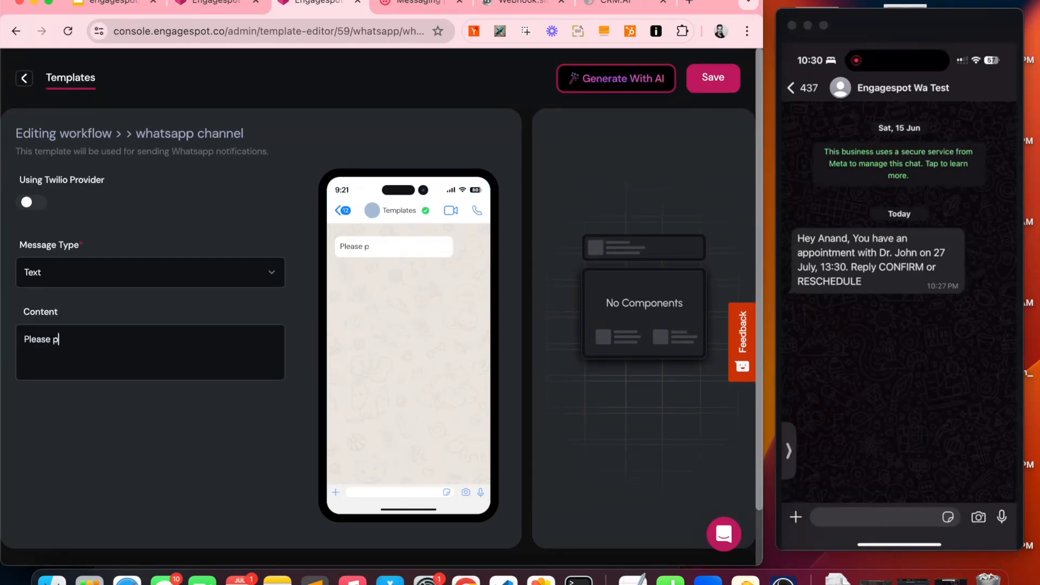
{"action": "type", "text": "provide the date and time for rescheduling the appointment."}
{"action": "left_click", "coordinate": [713, 77]}
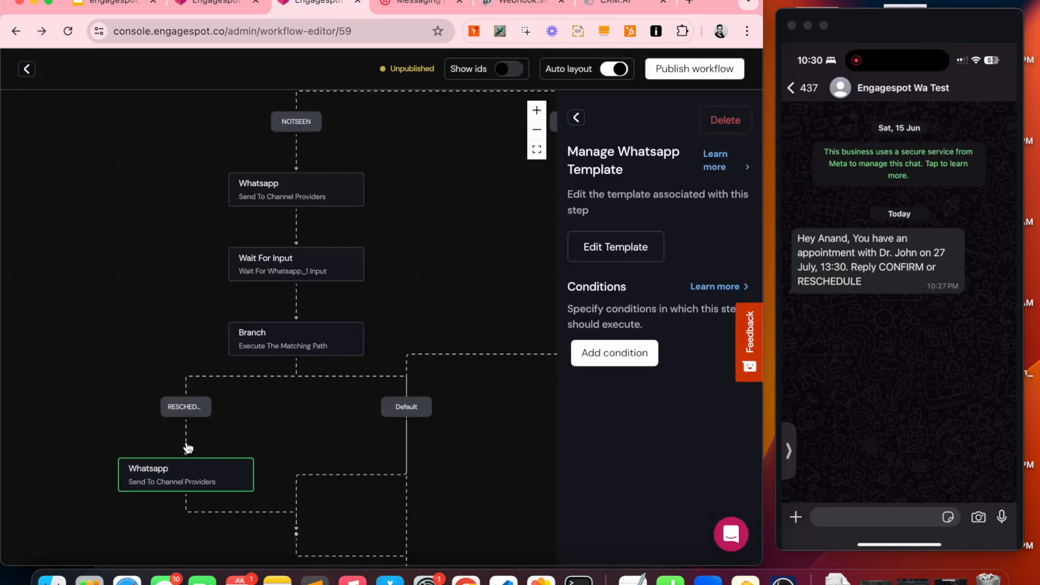
{"action": "scroll", "coordinate": [188, 448], "scroll_direction": "up", "scroll_amount": 5}
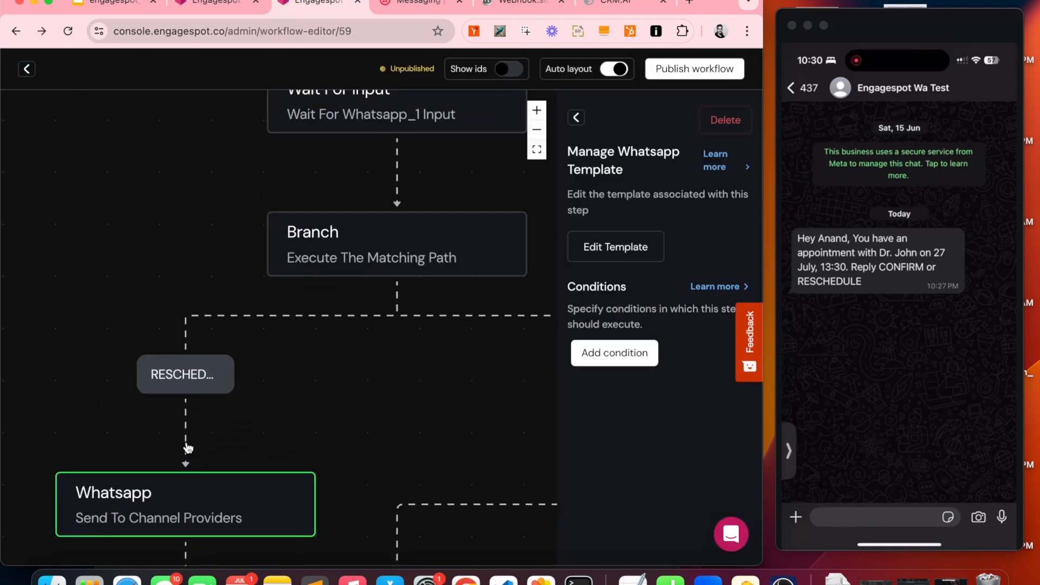
Step: Add a Wait For Input step below the new Whatsapp node, waiting on whatsapp_2's reply
{"action": "scroll", "coordinate": [188, 447], "scroll_direction": "down", "scroll_amount": 2}
{"action": "left_click", "coordinate": [576, 117]}
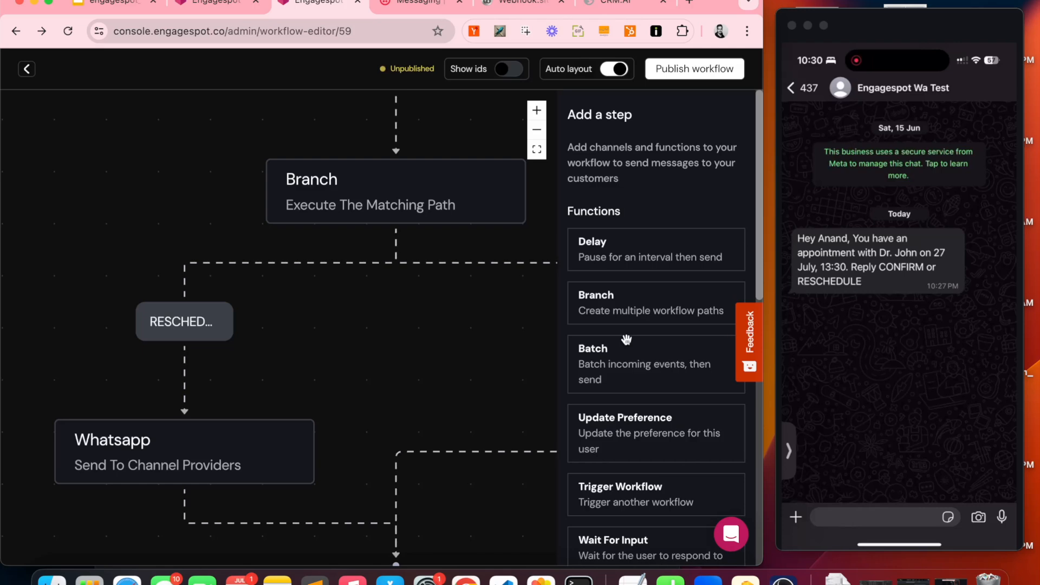
{"action": "scroll", "coordinate": [627, 339], "scroll_direction": "down", "scroll_amount": 5}
{"action": "scroll", "coordinate": [484, 315], "scroll_direction": "down", "scroll_amount": 3}
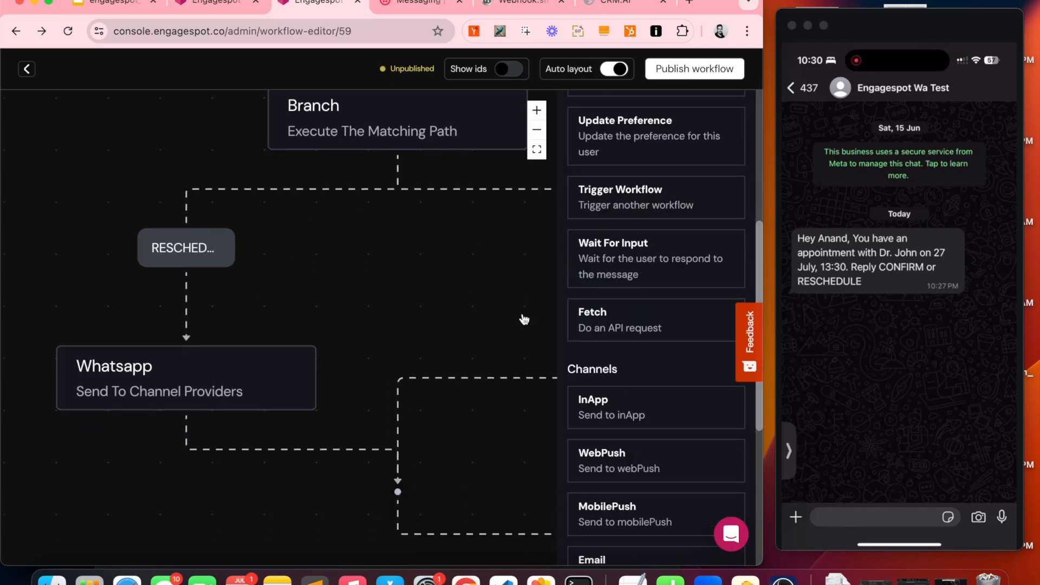
{"action": "left_click_drag", "start_coordinate": [650, 258], "coordinate": [323, 465]}
{"action": "left_click", "coordinate": [612, 231]}
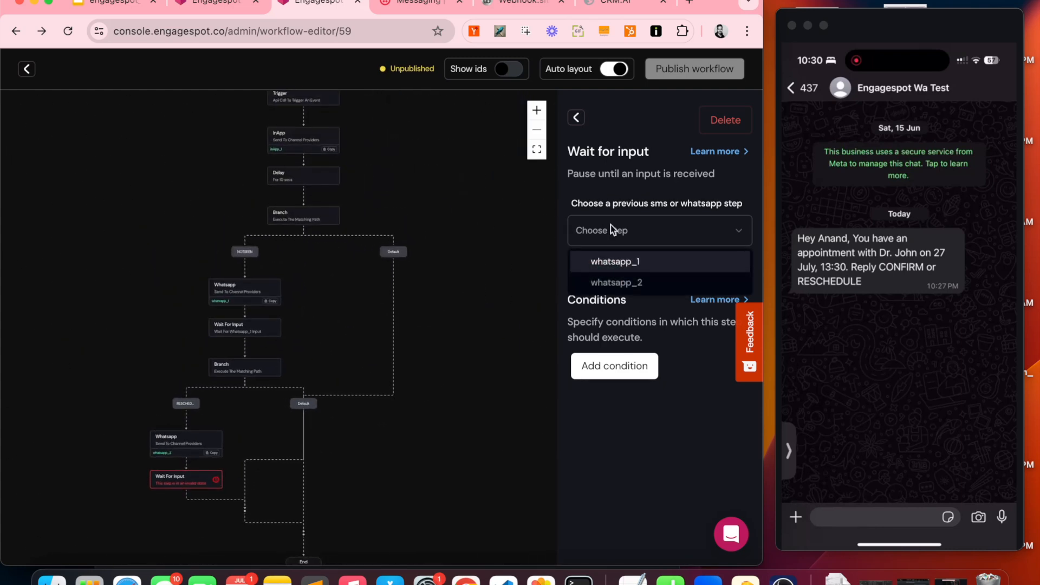
{"action": "left_click", "coordinate": [640, 282]}
{"action": "left_click", "coordinate": [576, 121]}
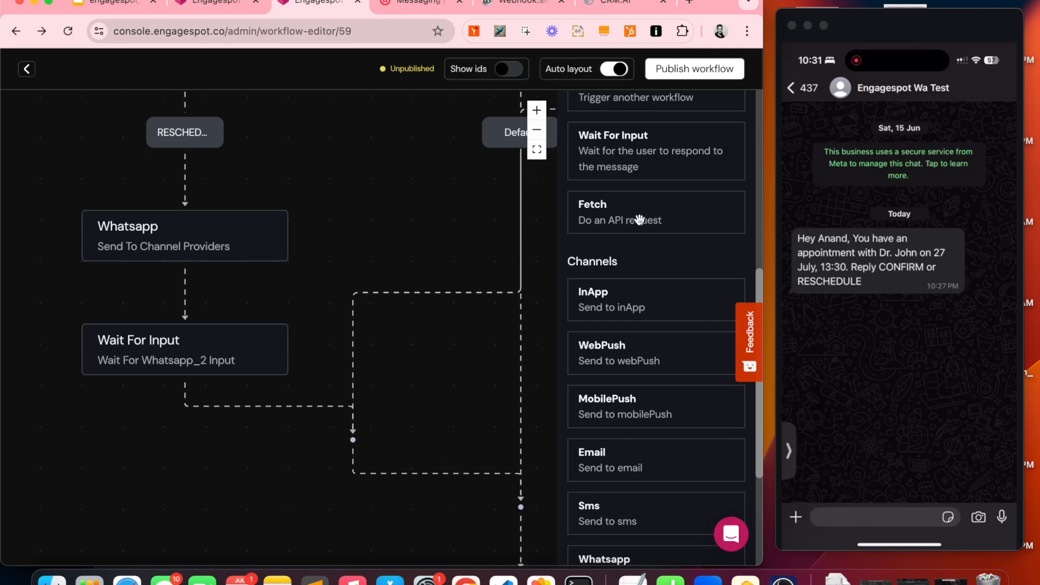
Step: Add a Fetch step below Wait For Input and set its Url to the copied Webhook.site address
{"action": "left_click_drag", "start_coordinate": [640, 219], "coordinate": [287, 411]}
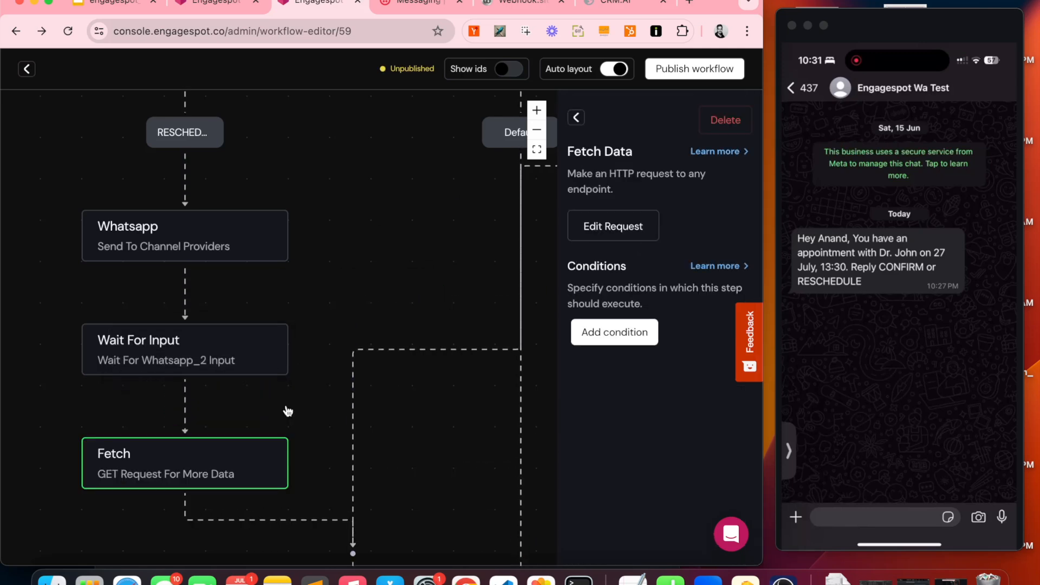
{"action": "left_click", "coordinate": [624, 227]}
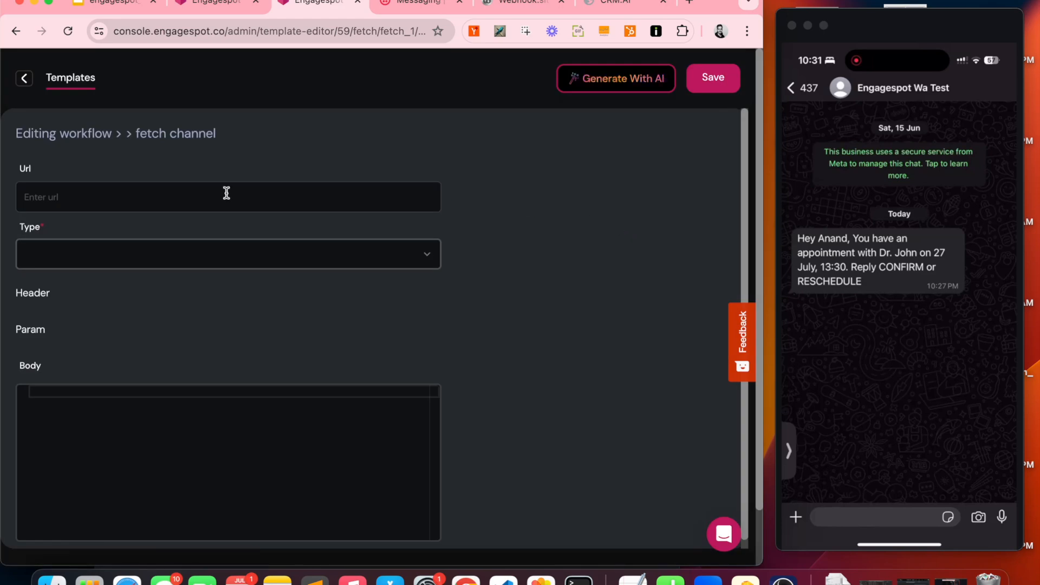
{"action": "left_click", "coordinate": [523, 3]}
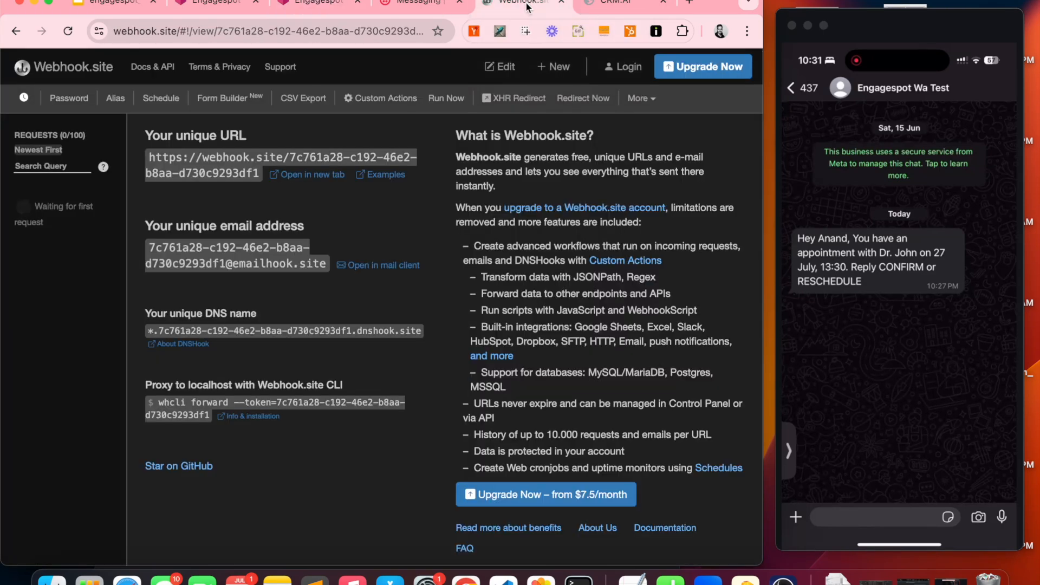
{"action": "left_click", "coordinate": [172, 159]}
{"action": "left_click", "coordinate": [307, 5]}
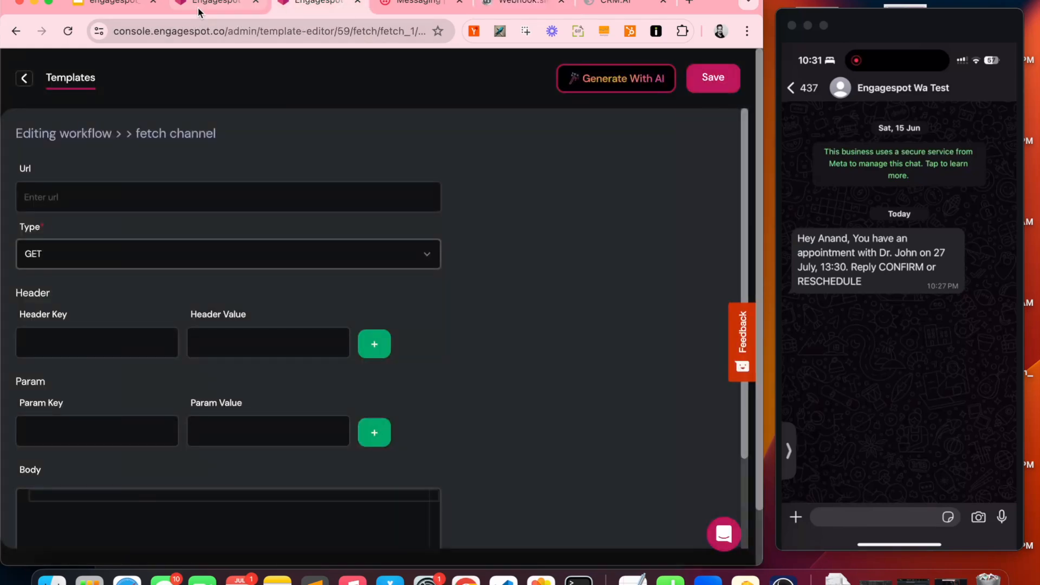
{"action": "left_click", "coordinate": [166, 191]}
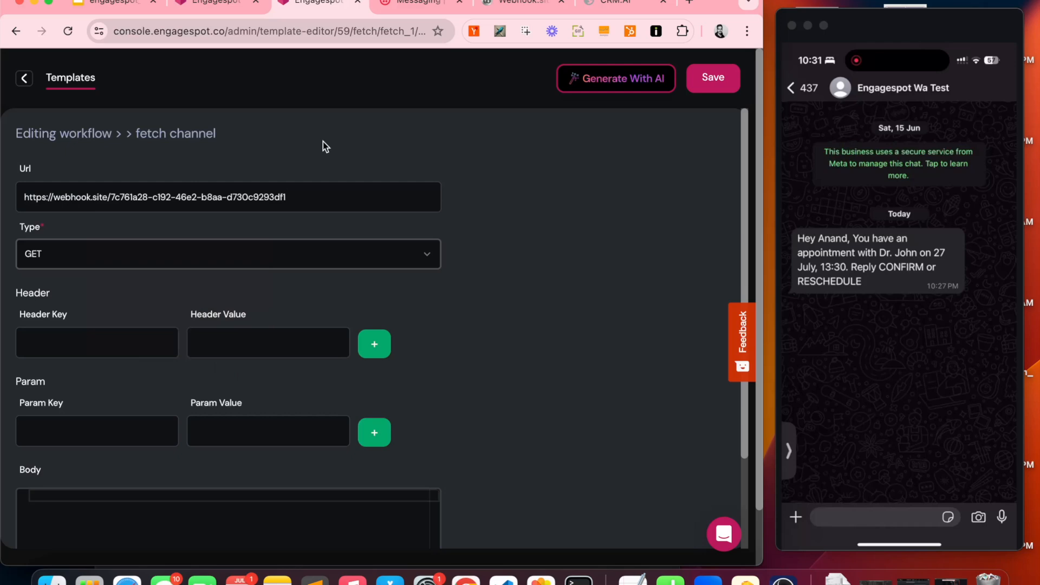
Step: Make the request POST with body {"newDateTime": "{{step.waitForInput_2.data.input}}"} and save
{"action": "left_click", "coordinate": [103, 254]}
{"action": "left_click", "coordinate": [92, 304]}
{"action": "scroll", "coordinate": [167, 429], "scroll_direction": "down", "scroll_amount": 1}
{"action": "scroll", "coordinate": [168, 429], "scroll_direction": "down", "scroll_amount": 3}
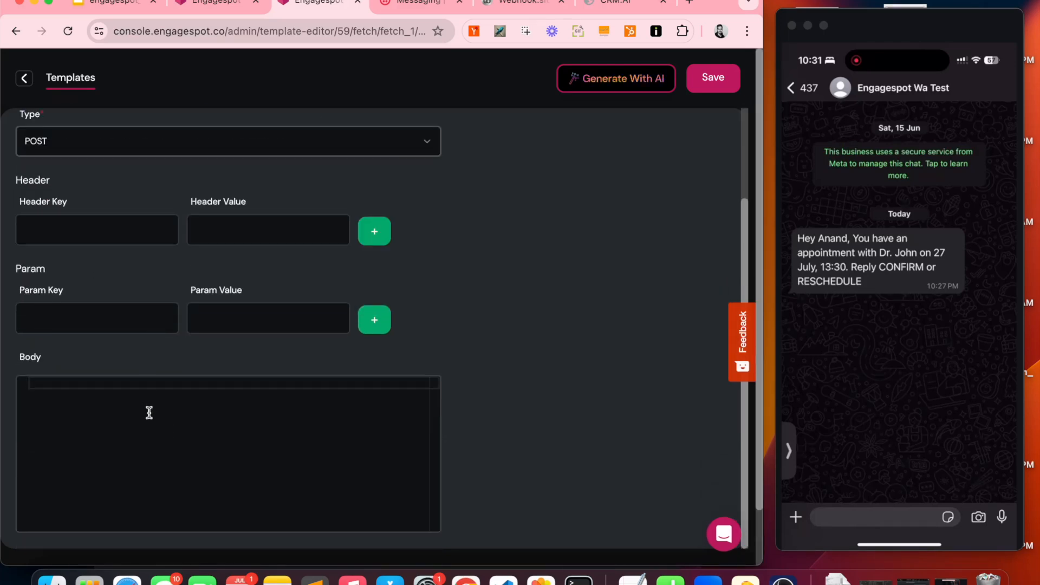
{"action": "type", "text": "{"}
{"action": "key", "text": "Return"}
{"action": "type", "text": "\""}
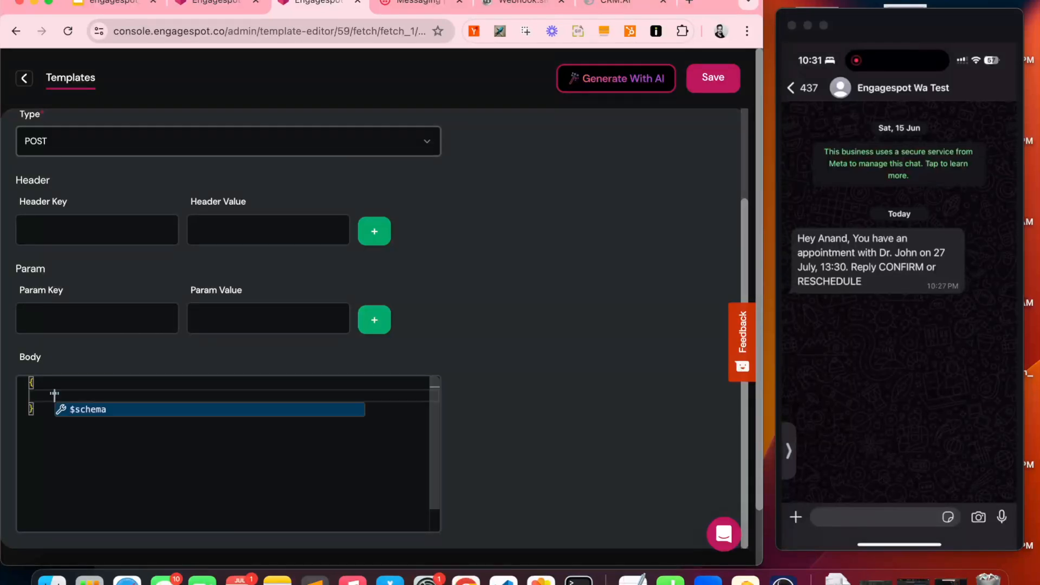
{"action": "type", "text": "newDateTime"}
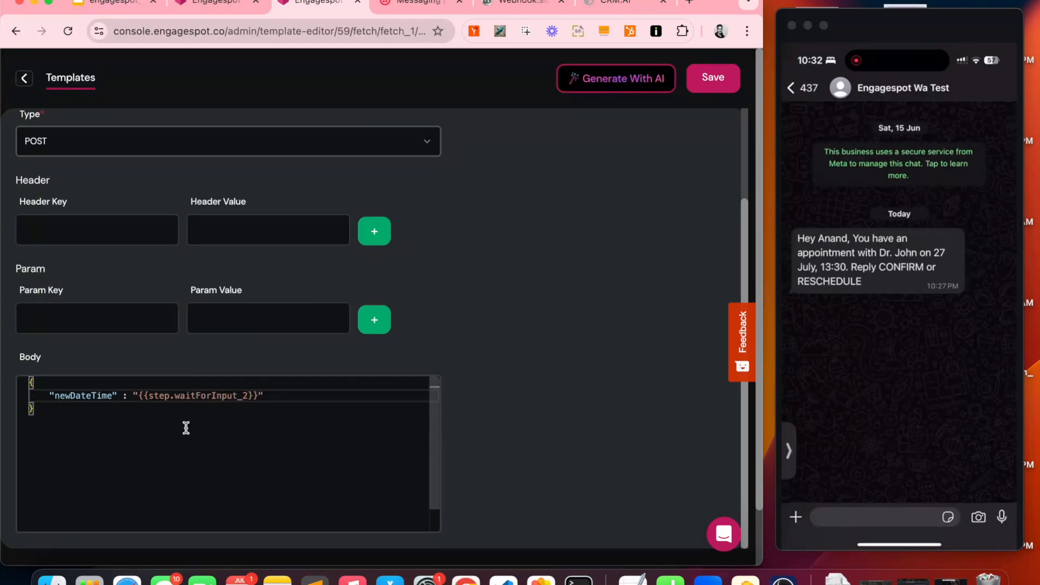
{"action": "type", "text": ".data.input"}
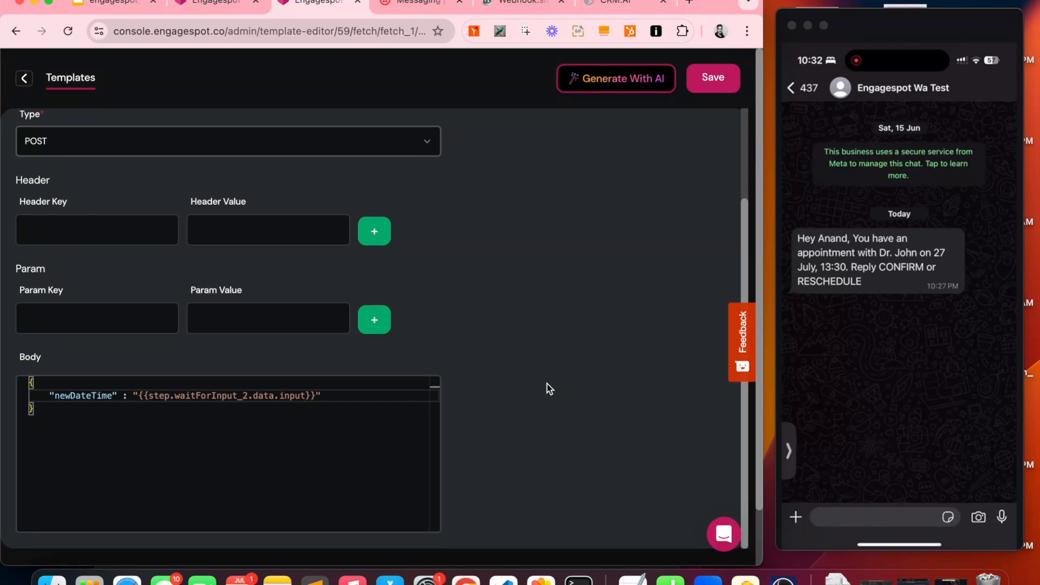
{"action": "left_click", "coordinate": [707, 90]}
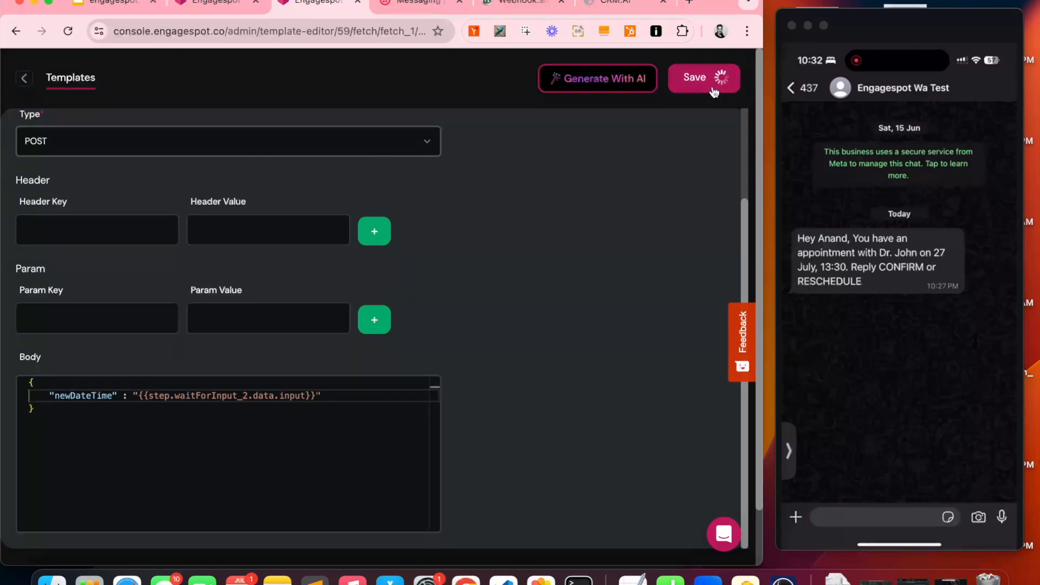
Step: Publish the updated workflow from the editor
{"action": "left_click", "coordinate": [24, 78]}
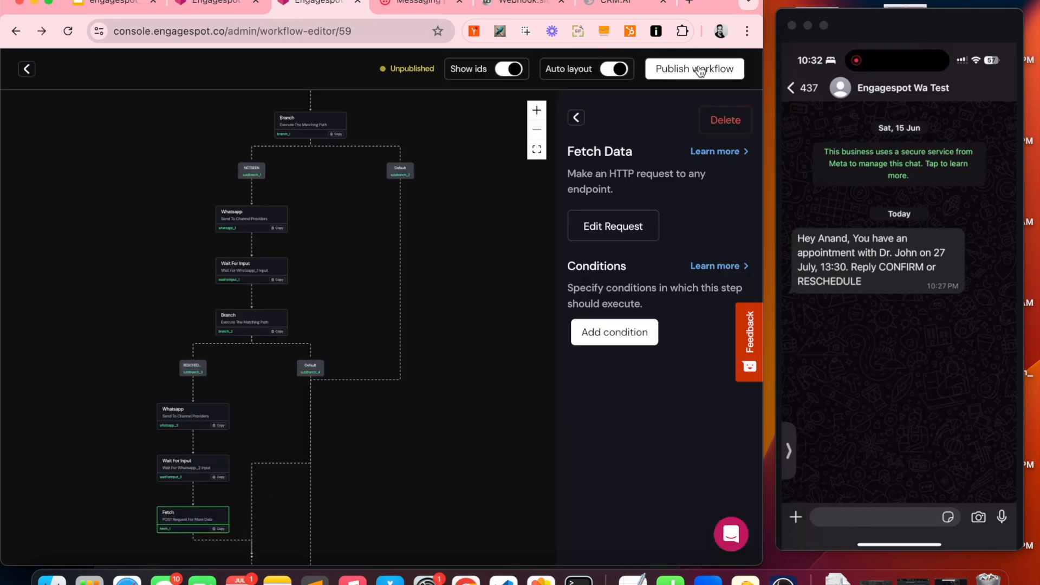
{"action": "left_click", "coordinate": [700, 71]}
{"action": "left_click", "coordinate": [657, 103]}
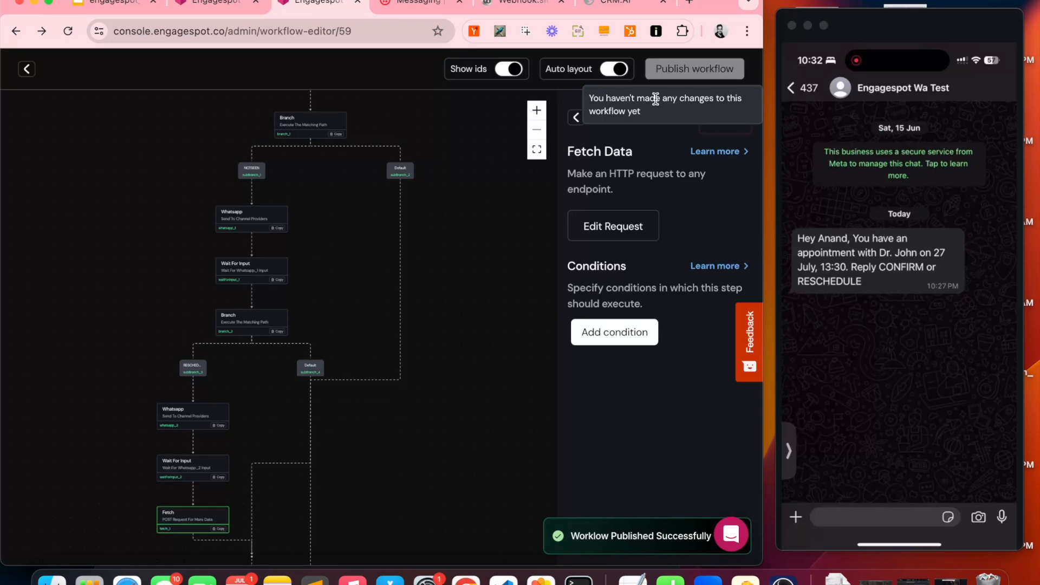
Step: Send a test AppointmentConfirmation notification, then view the CRM.AI tickets page
{"action": "left_click", "coordinate": [215, 7]}
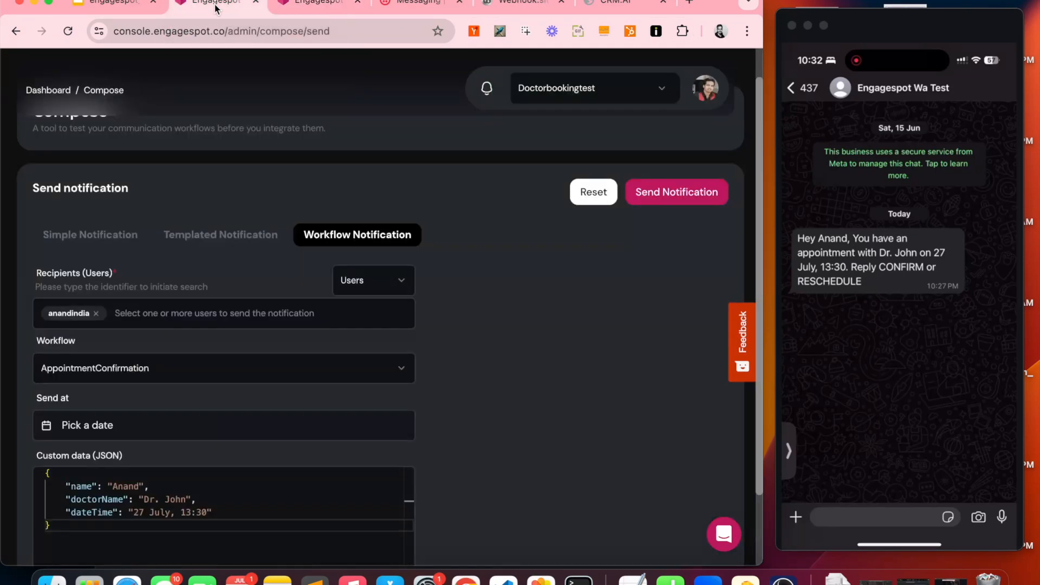
{"action": "left_click", "coordinate": [657, 196]}
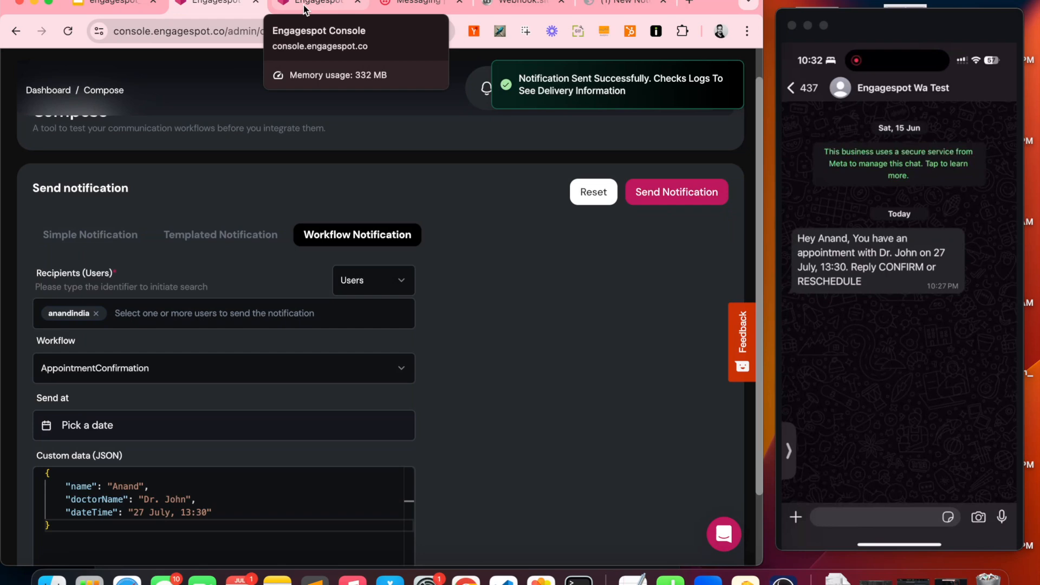
{"action": "left_click", "coordinate": [622, 5]}
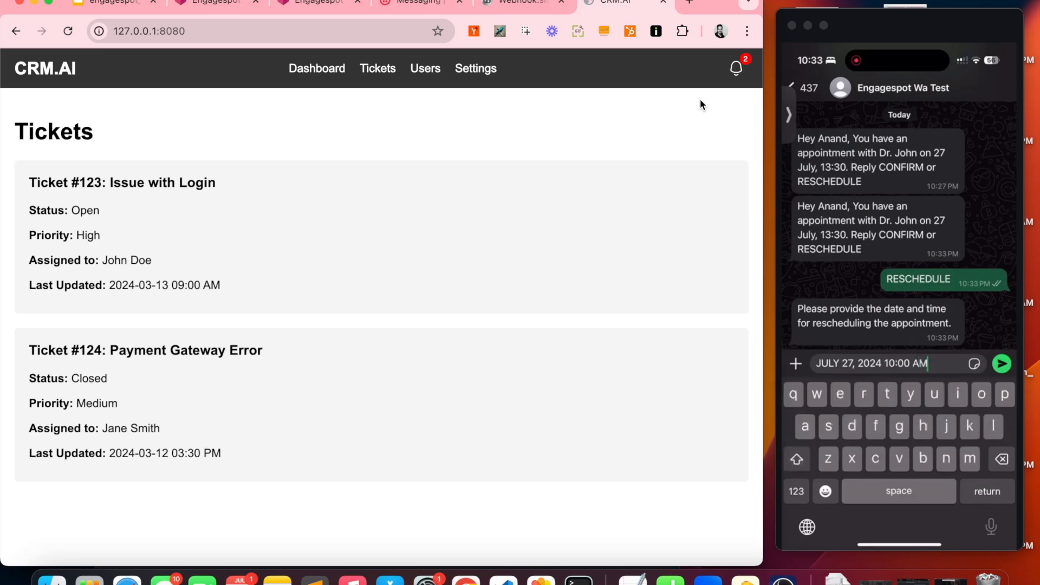
Step: Check the Webhook.site POST's raw JSON shows newDateTime JULY 27, 2024 10:00 AM, then return to Engagespot
{"action": "left_click", "coordinate": [525, 4]}
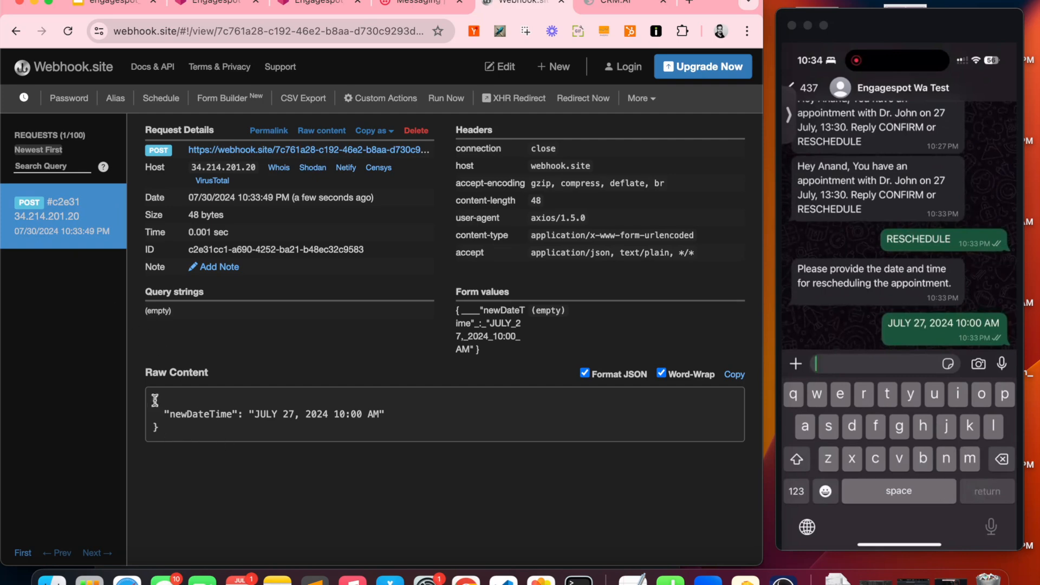
{"action": "left_click_drag", "start_coordinate": [154, 400], "coordinate": [163, 434]}
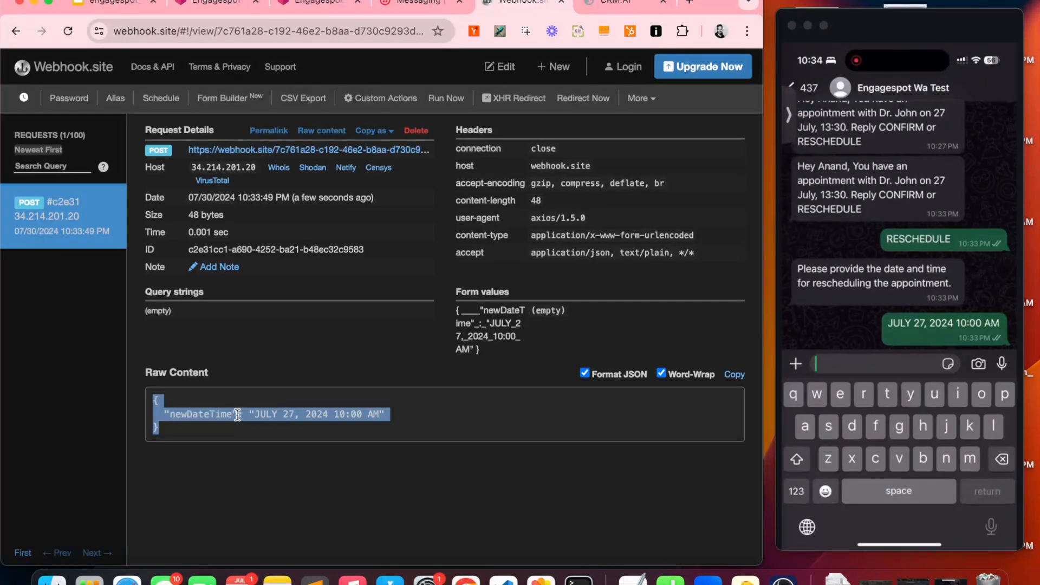
{"action": "key", "text": "ctrl+shift+Tab"}
{"action": "key", "text": "ctrl+shift+Tab"}
{"action": "scroll", "coordinate": [200, 435], "scroll_direction": "down", "scroll_amount": 3}
Step: Drag a Whatsapp step below the Fetch step and open its template
{"action": "scroll", "coordinate": [145, 379], "scroll_direction": "up", "scroll_amount": 3}
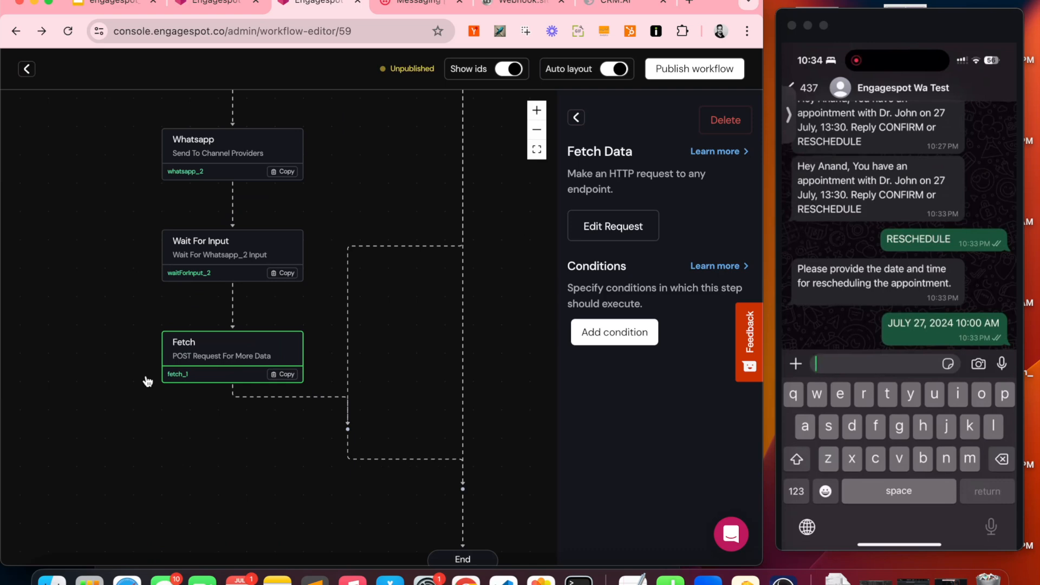
{"action": "left_click", "coordinate": [577, 118]}
{"action": "scroll", "coordinate": [145, 432], "scroll_direction": "down", "scroll_amount": 3}
{"action": "scroll", "coordinate": [631, 493], "scroll_direction": "down", "scroll_amount": 10}
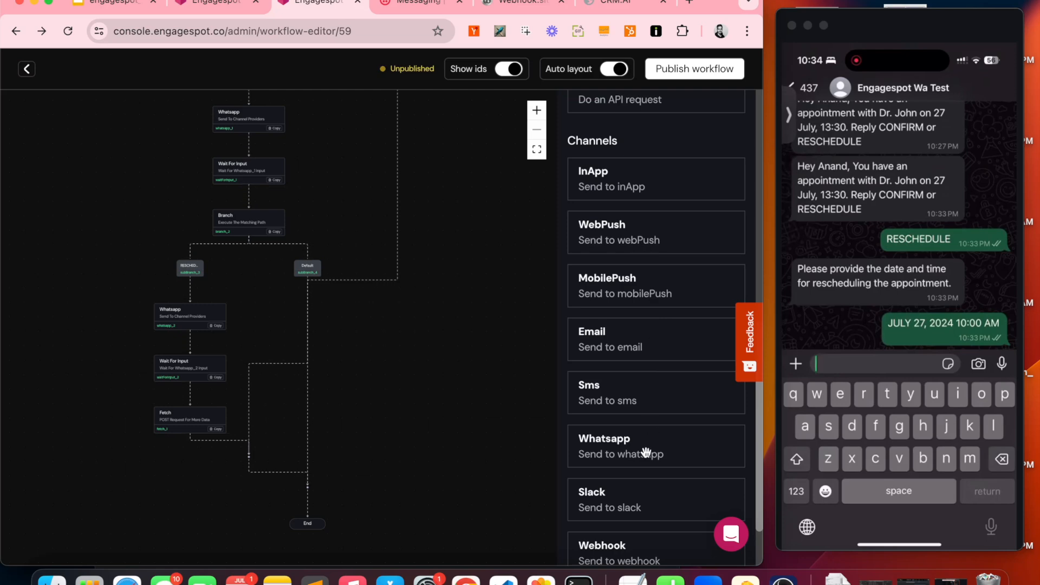
{"action": "left_click_drag", "start_coordinate": [646, 453], "coordinate": [232, 445]}
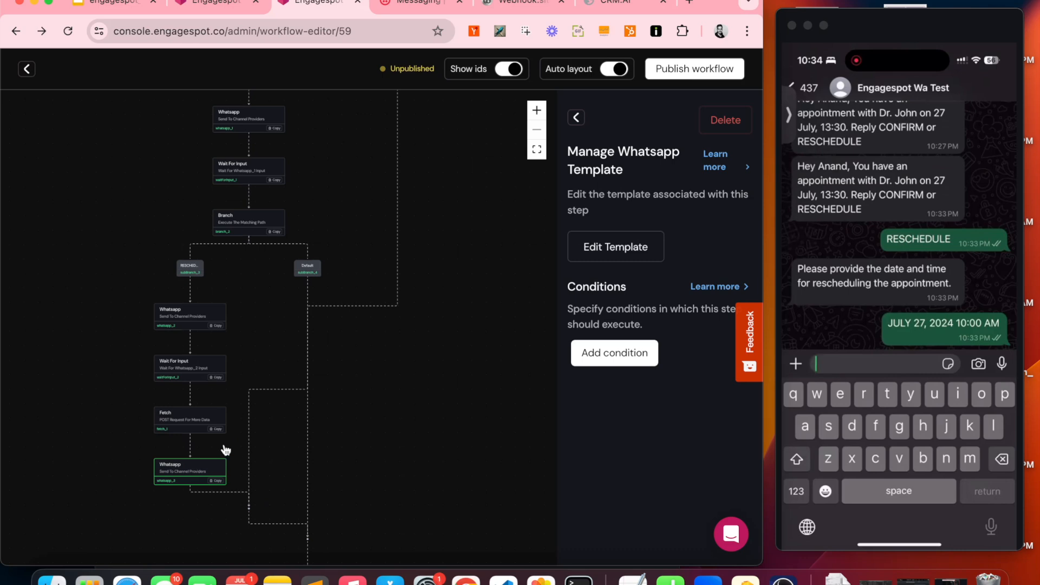
{"action": "left_click", "coordinate": [602, 249]}
Step: Save a Text message 'Your appointment has been rescheduled for {{step.waitForInput_2.data.input}}'
{"action": "left_click", "coordinate": [74, 279]}
{"action": "left_click", "coordinate": [79, 301]}
{"action": "left_click", "coordinate": [80, 346]}
{"action": "type", "text": "Your appointment has been rescheduled for {{step.waitForInput"}
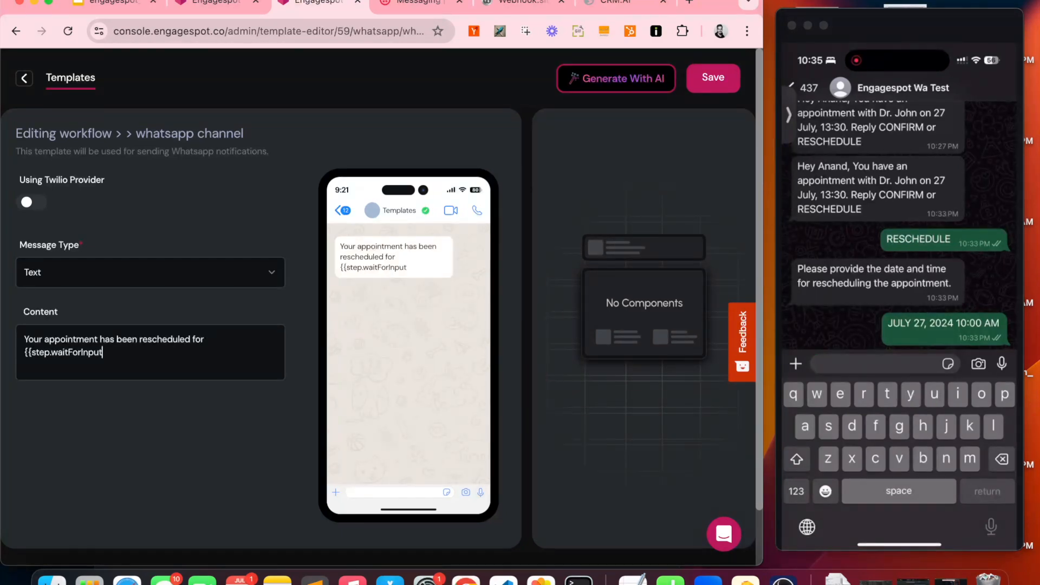
{"action": "type", "text": "_2.data.input"}
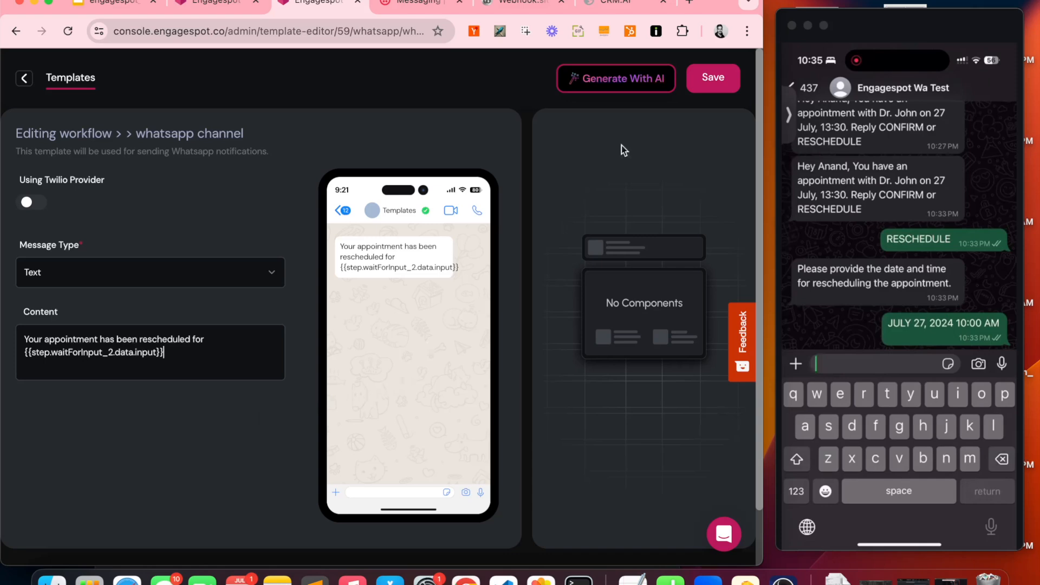
{"action": "left_click", "coordinate": [702, 81]}
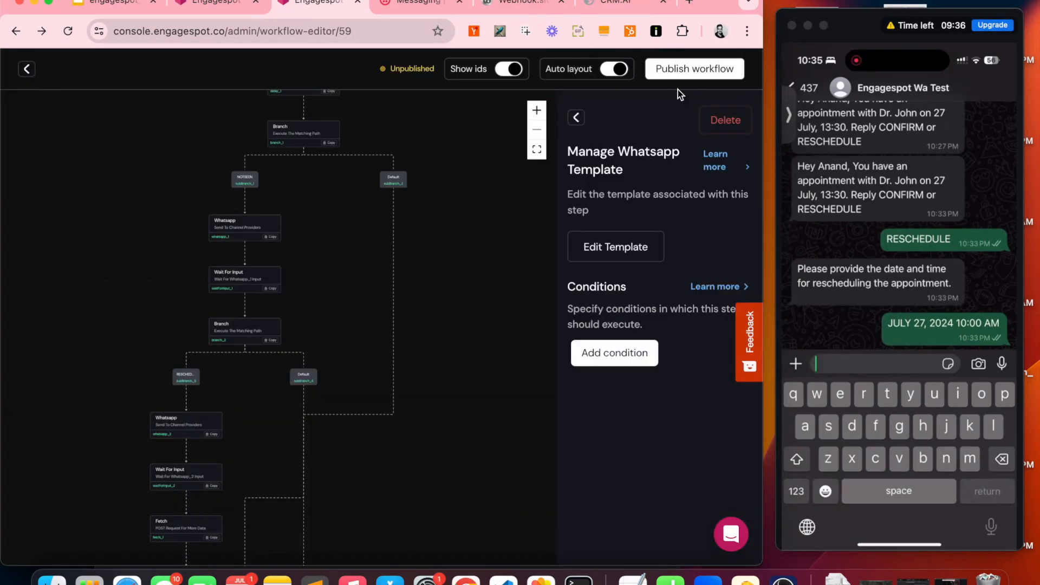
Step: Publish the workflow, resend the test notification, and reply RESCHEDULE on WhatsApp
{"action": "left_click", "coordinate": [670, 75]}
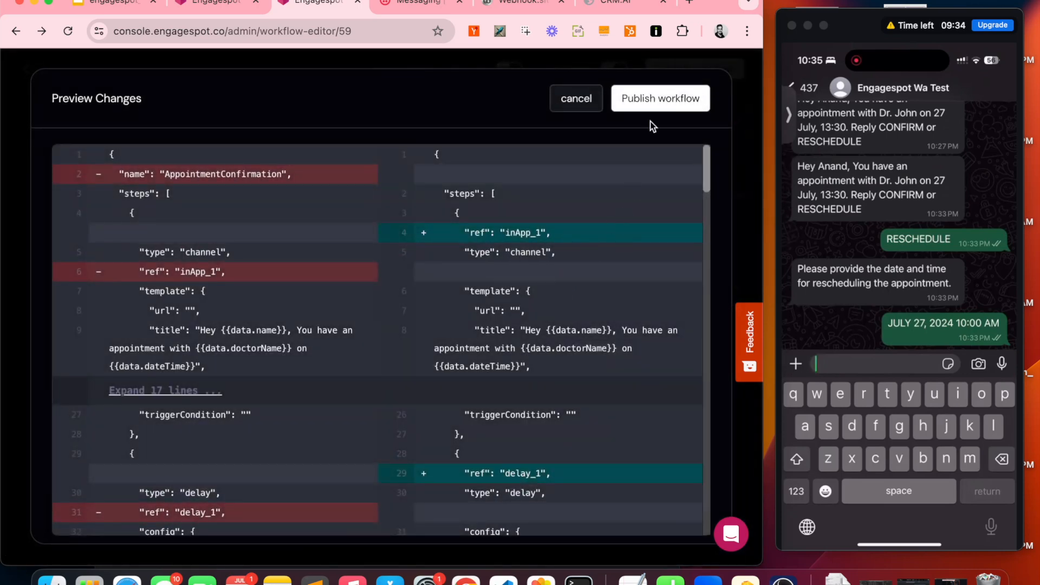
{"action": "left_click", "coordinate": [680, 98]}
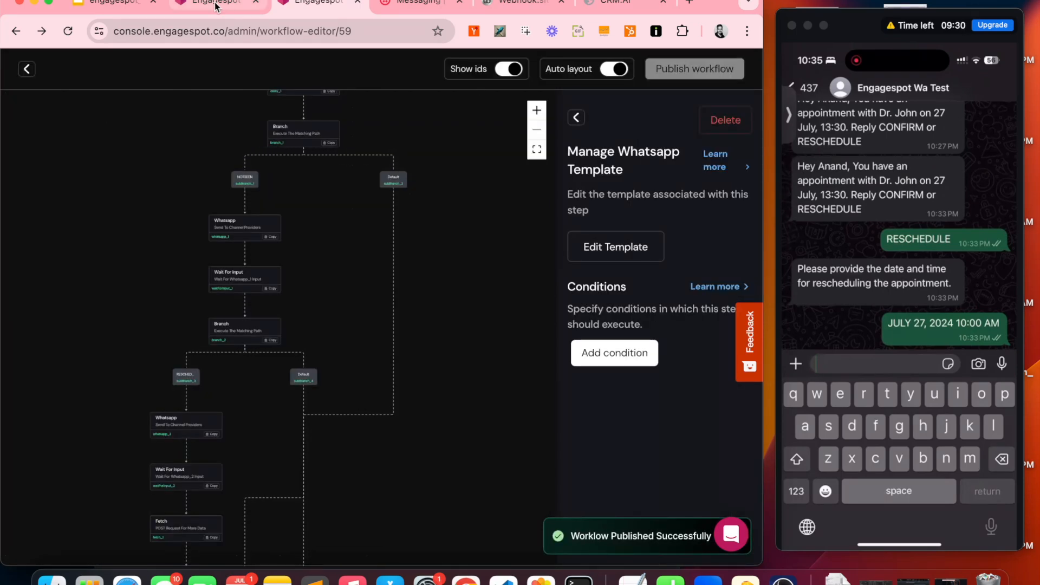
{"action": "left_click", "coordinate": [215, 5]}
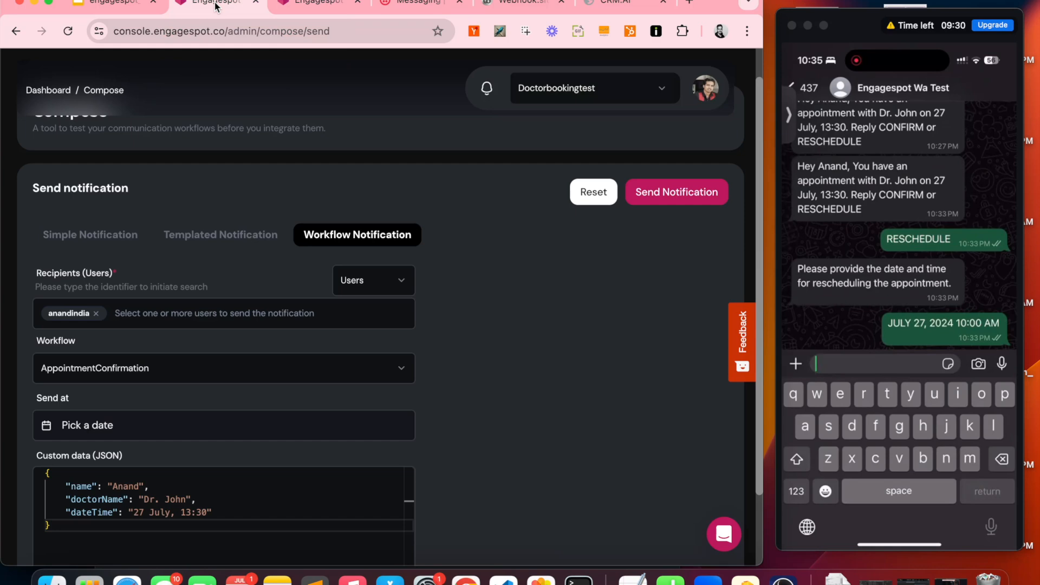
{"action": "left_click", "coordinate": [654, 198]}
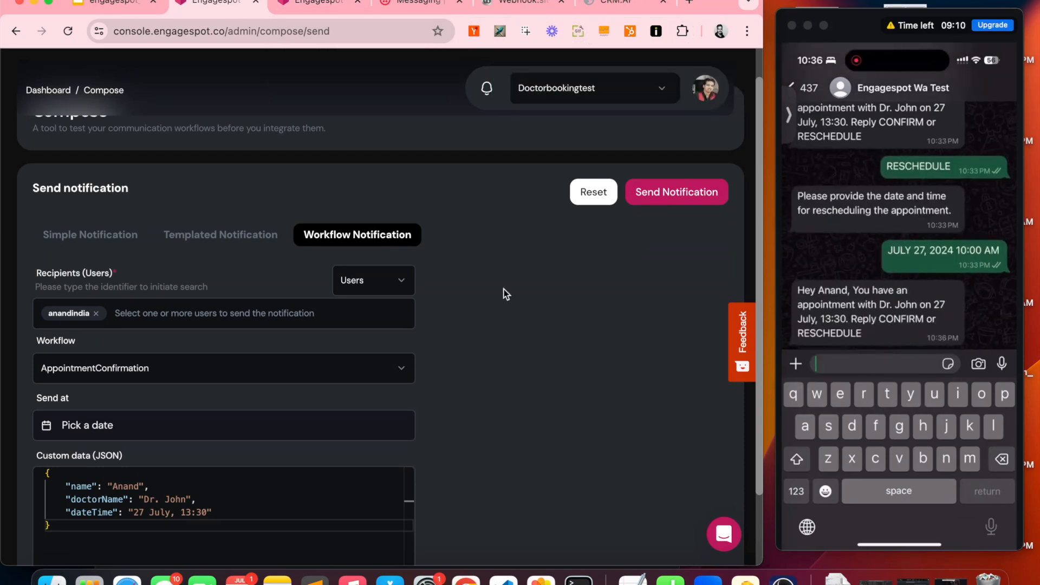
{"action": "type", "text": "RESCHEDULE"}
{"action": "key", "text": "Return"}
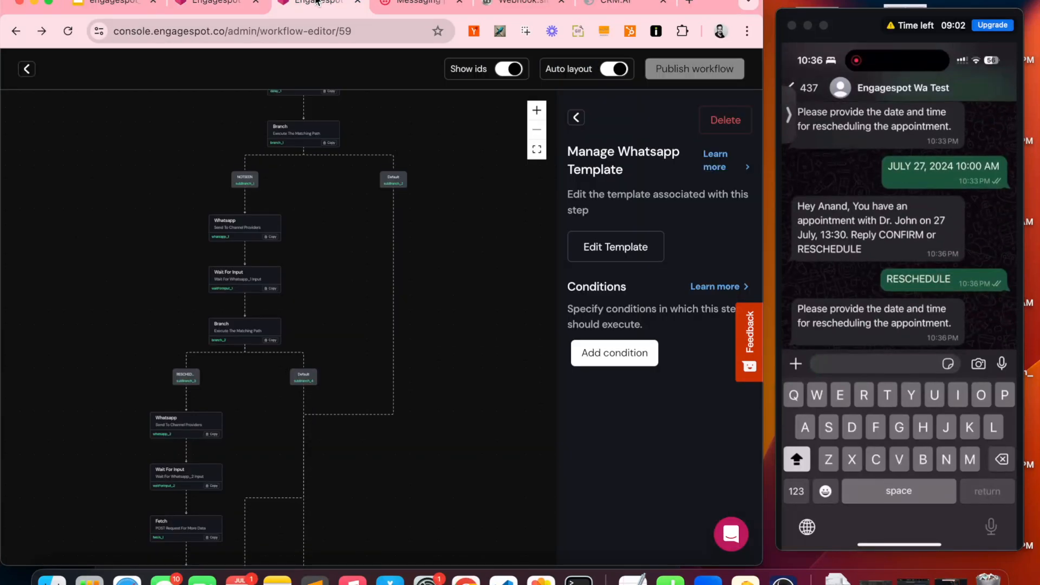
Step: Reply 'july 30, 2024 3PM' on WhatsApp and view the new POST body on Webhook.site
{"action": "left_click", "coordinate": [318, 3]}
{"action": "scroll", "coordinate": [163, 401], "scroll_direction": "up", "scroll_amount": 6}
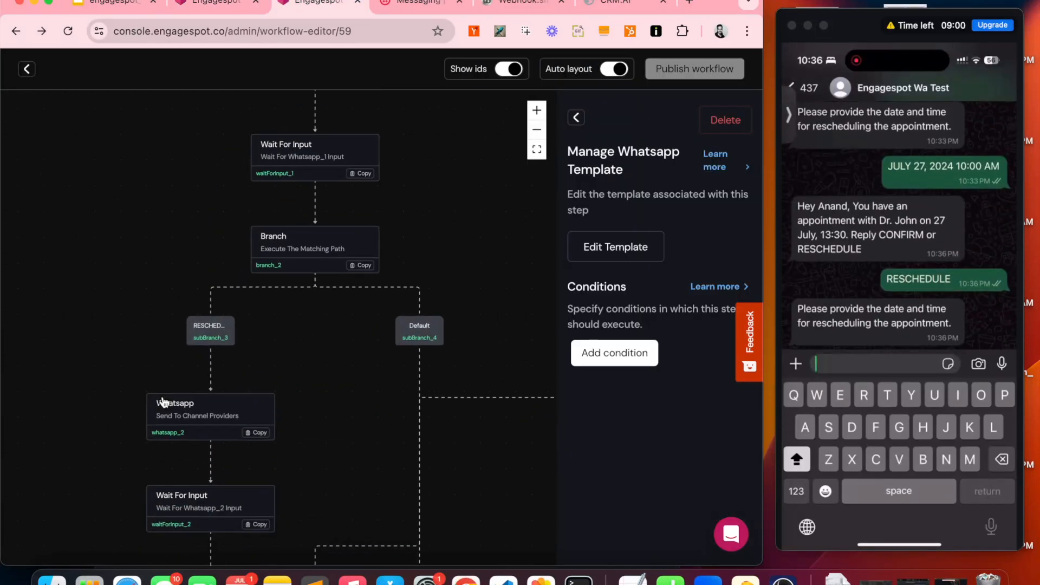
{"action": "scroll", "coordinate": [163, 401], "scroll_direction": "down", "scroll_amount": 5}
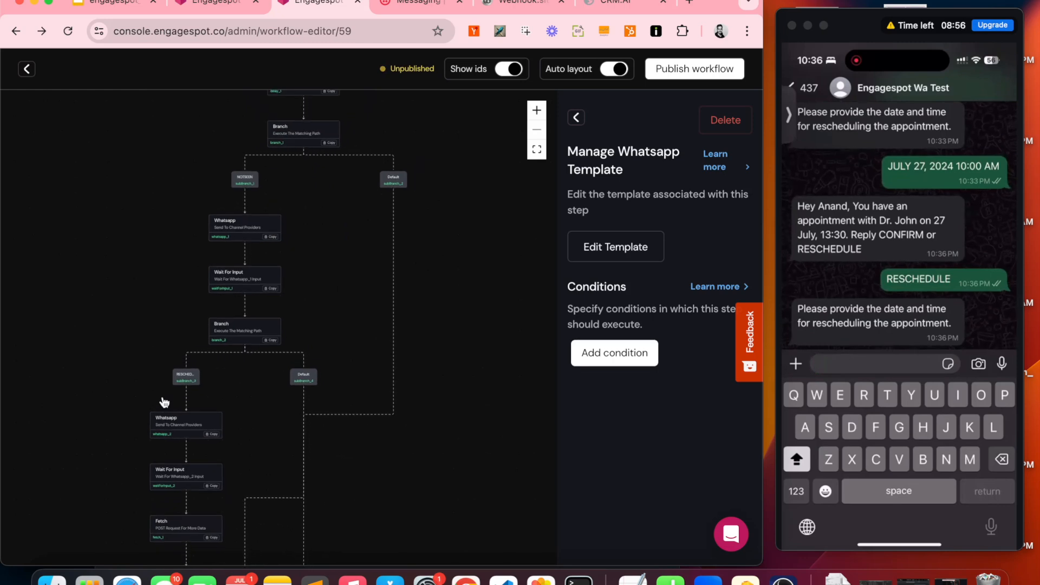
{"action": "type", "text": "july"}
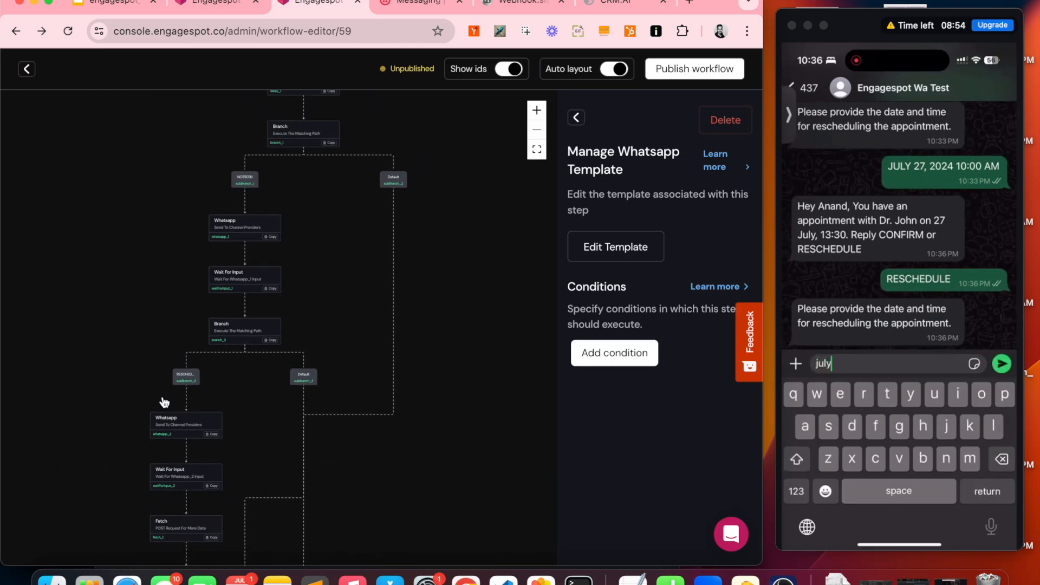
{"action": "type", "text": " 30, 2024 3PM"}
{"action": "key", "text": "Return"}
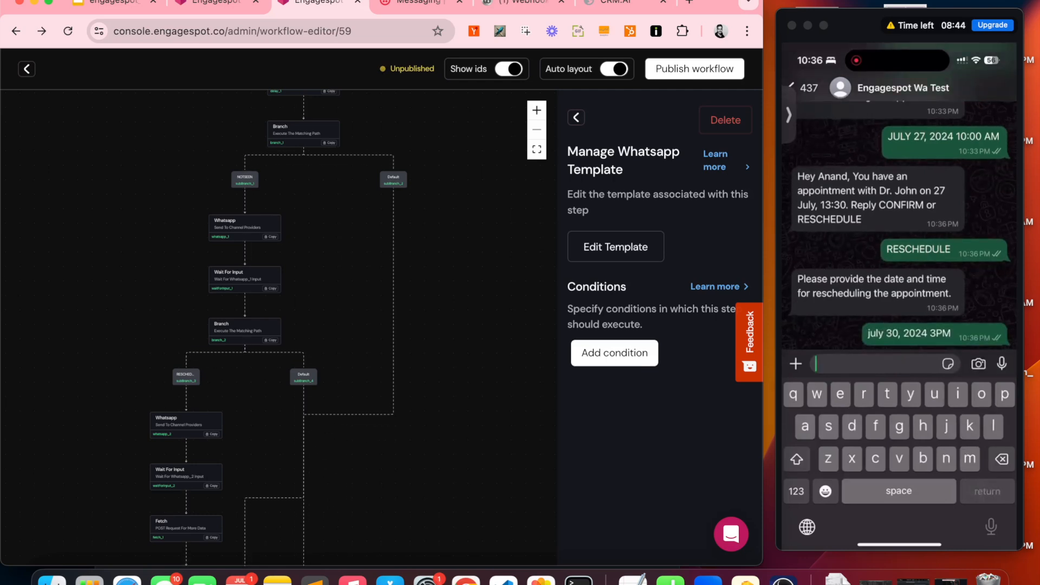
{"action": "left_click", "coordinate": [514, 2]}
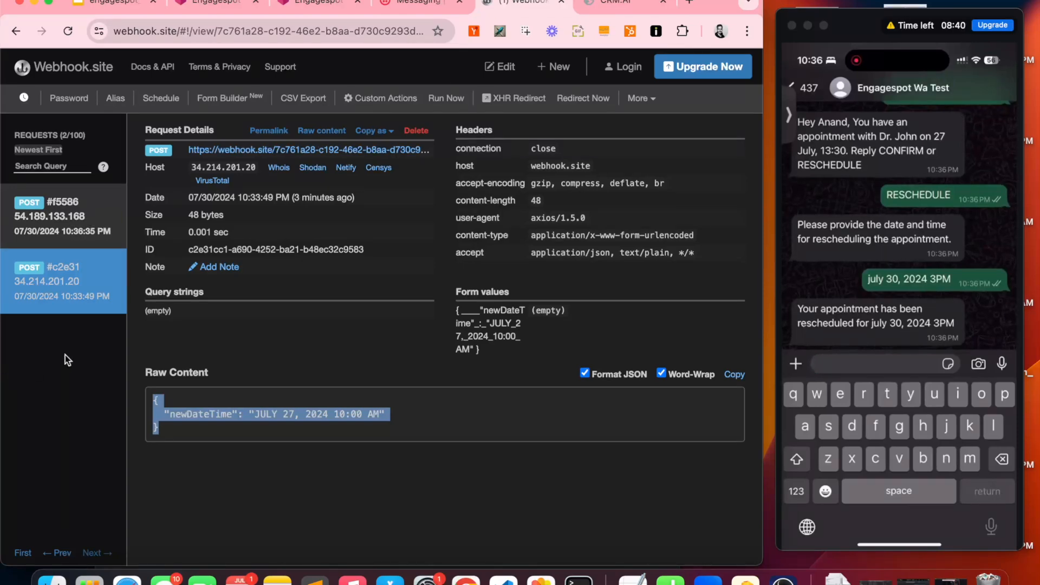
{"action": "left_click", "coordinate": [71, 243]}
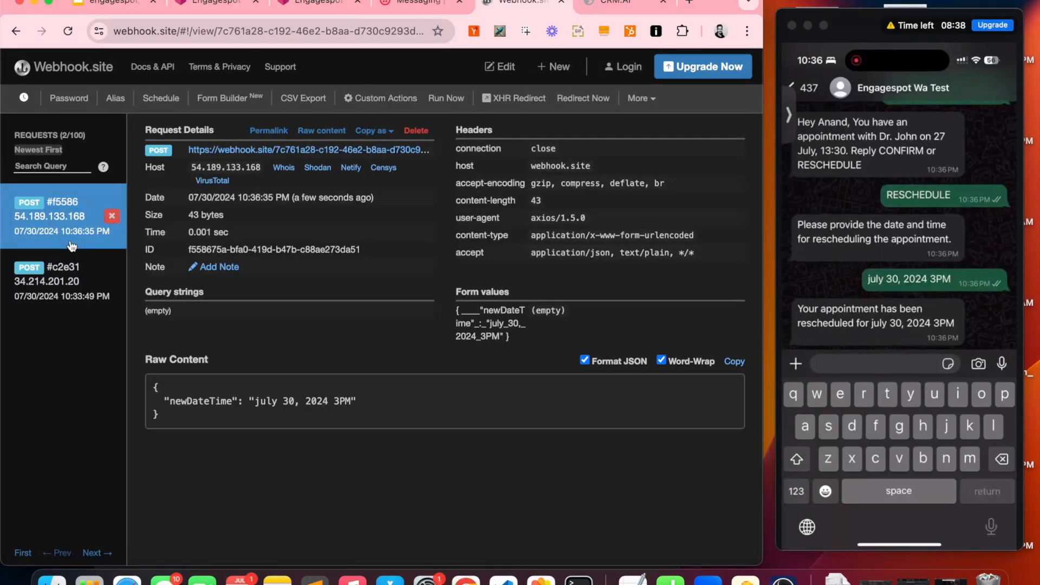